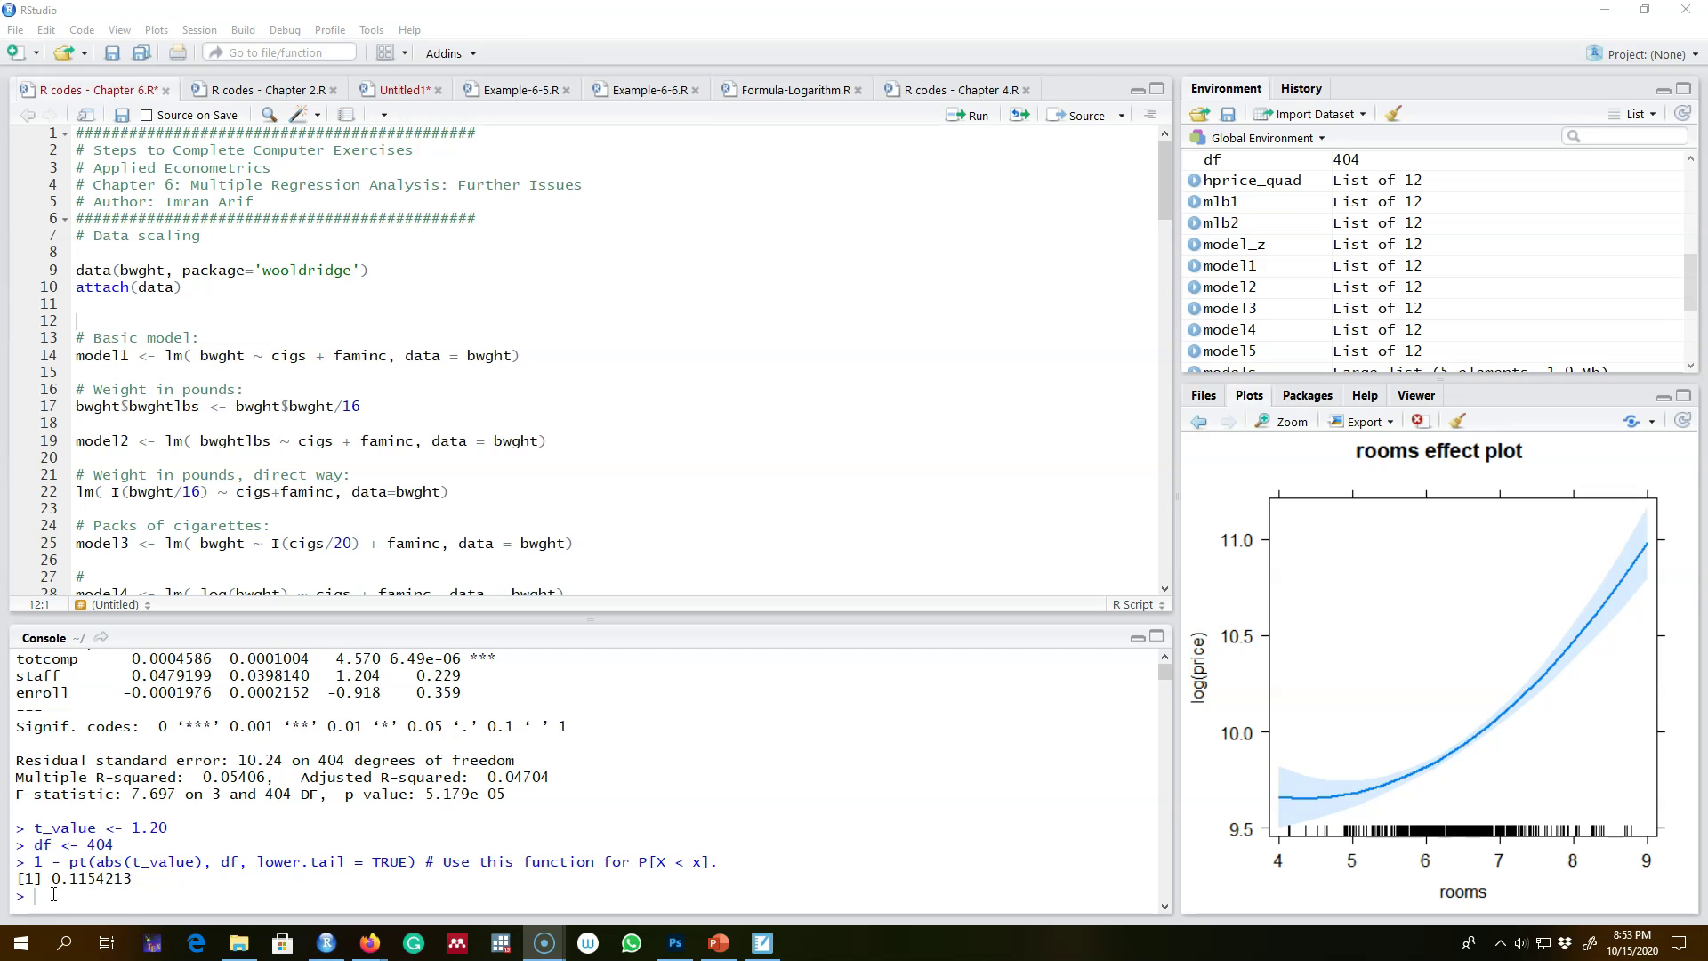
# Remove the extra space after lm( on line 14.
pyautogui.doubleClick(220, 356)
pyautogui.click(201, 355)
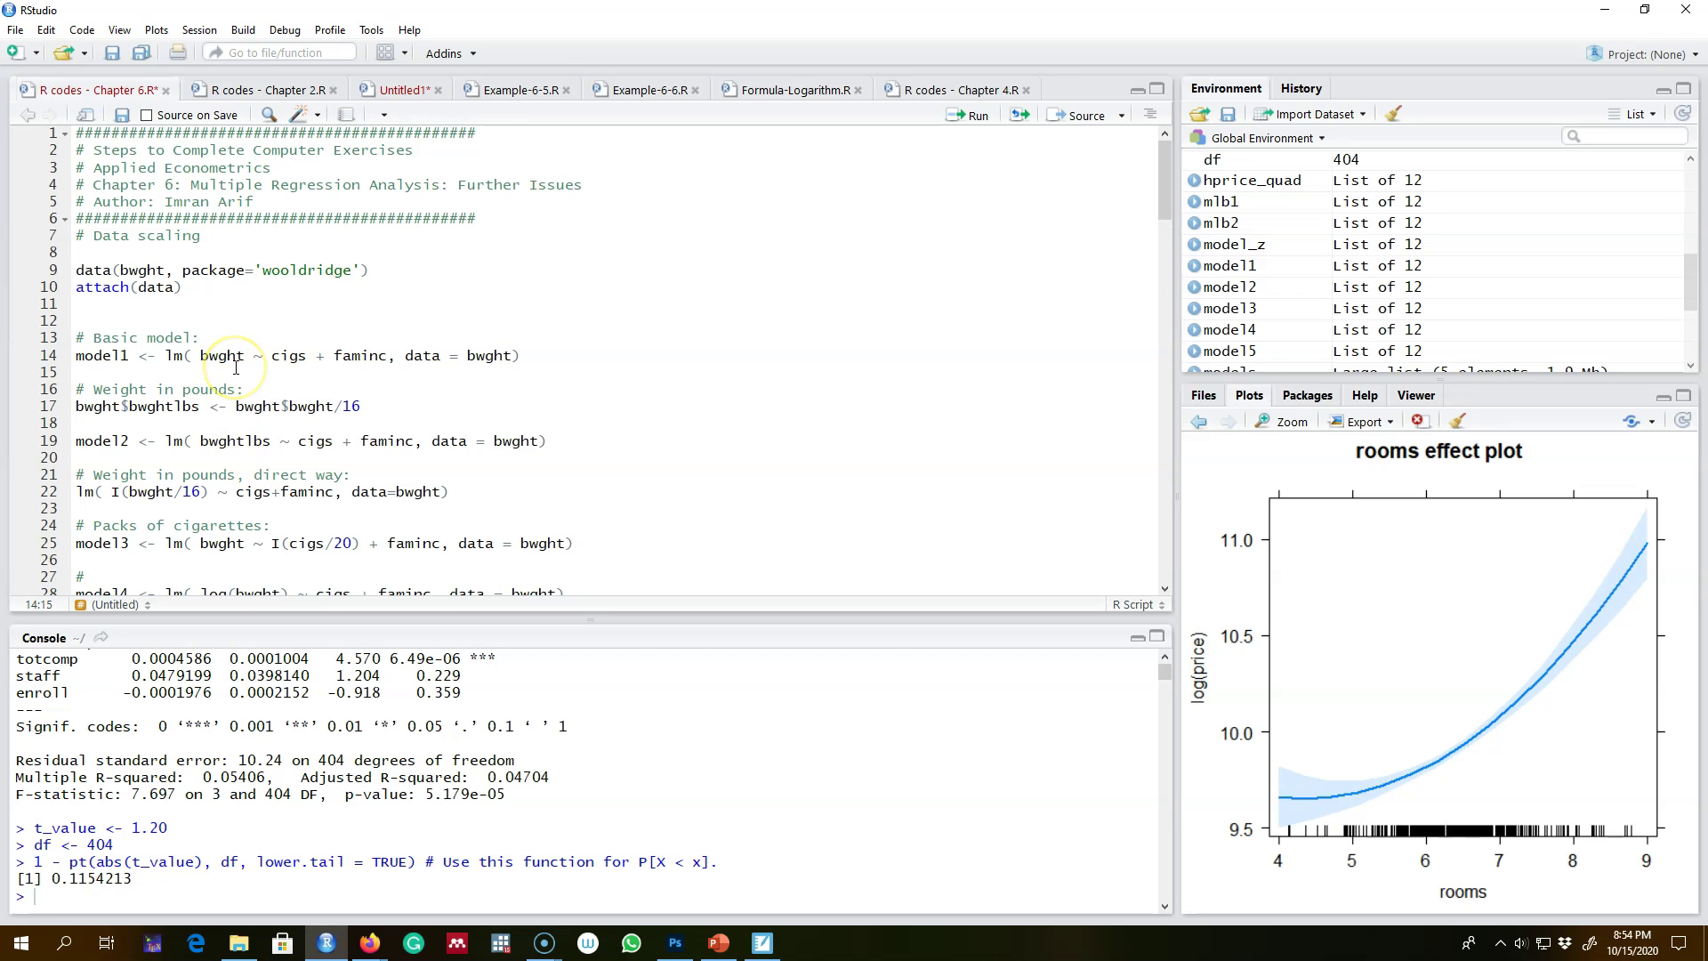
pyautogui.press('BackSpace')
# Run line 14: model1 <- lm(bwght ~ cigs + faminc, data = bwght).
pyautogui.doubleClick(281, 356)
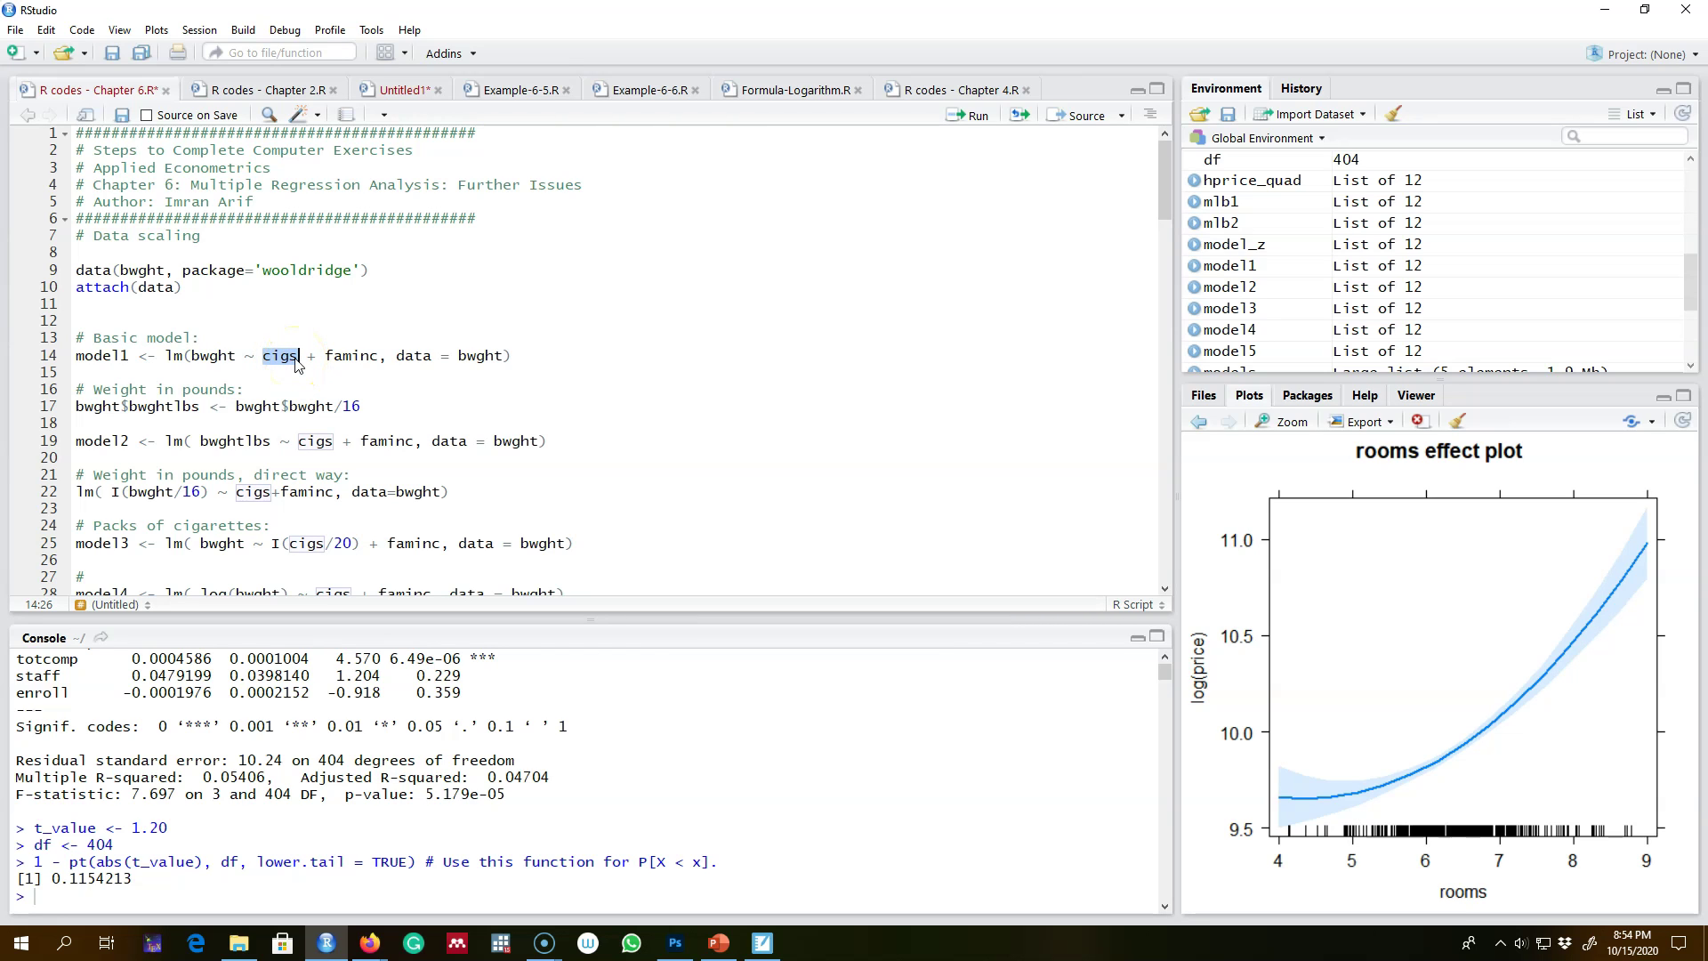
pyautogui.moveTo(379, 356); pyautogui.dragTo(325, 355)
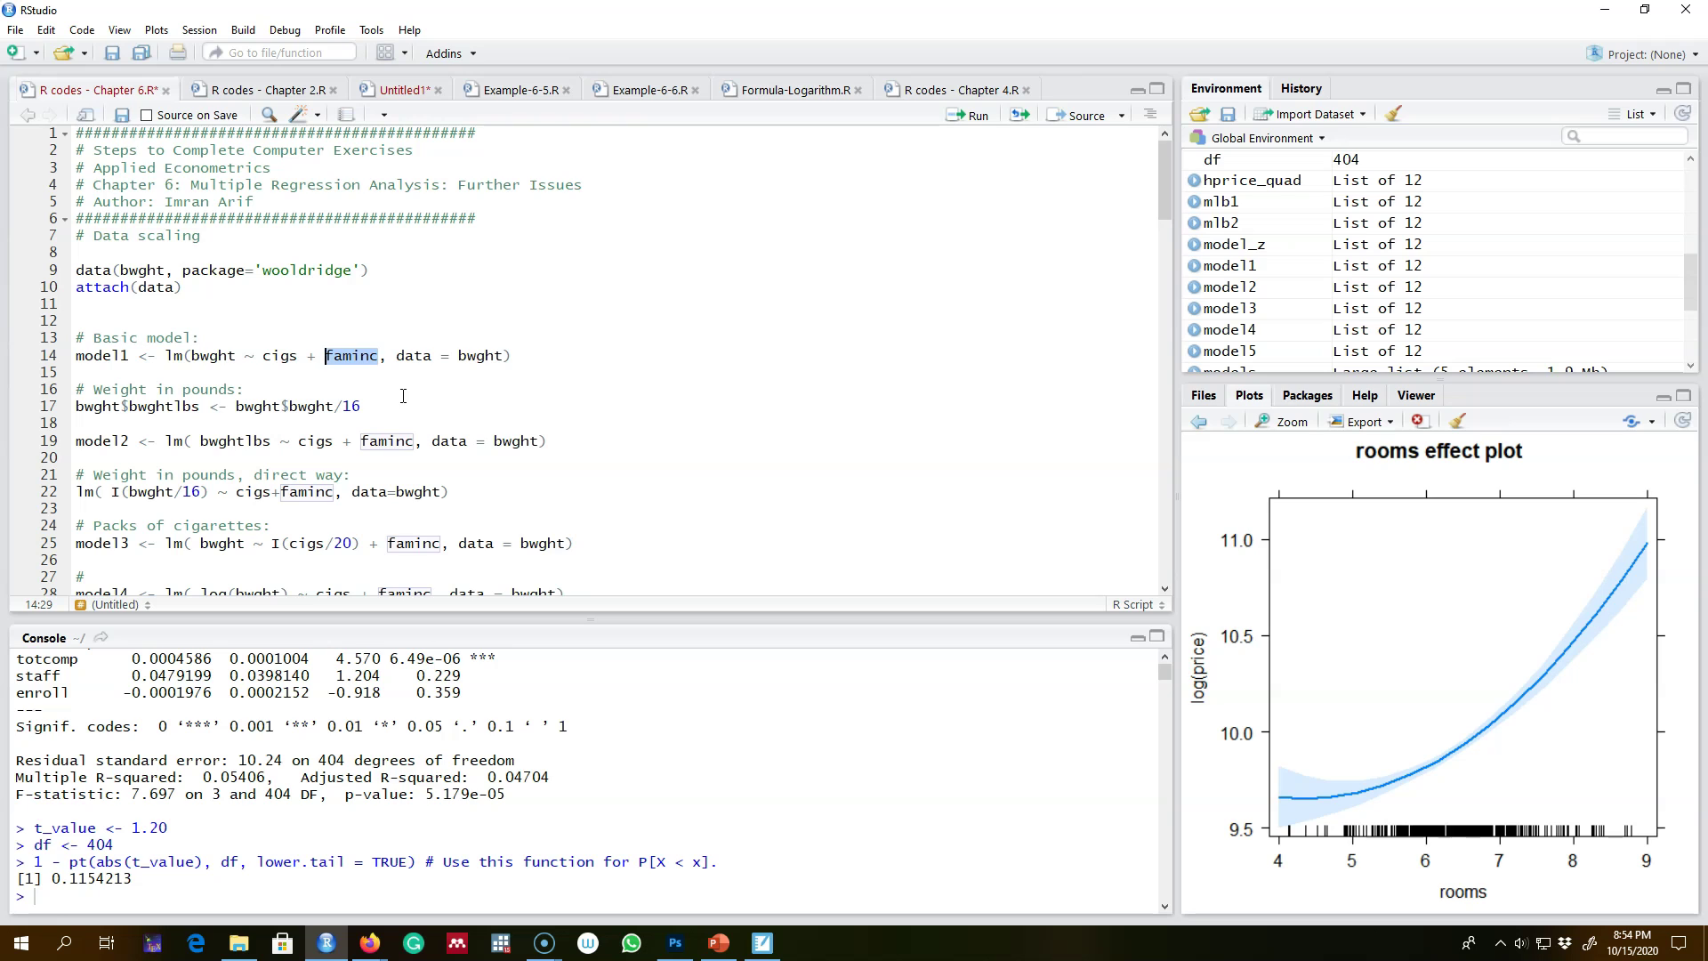
pyautogui.click(380, 355)
pyautogui.moveTo(379, 356); pyautogui.dragTo(255, 355)
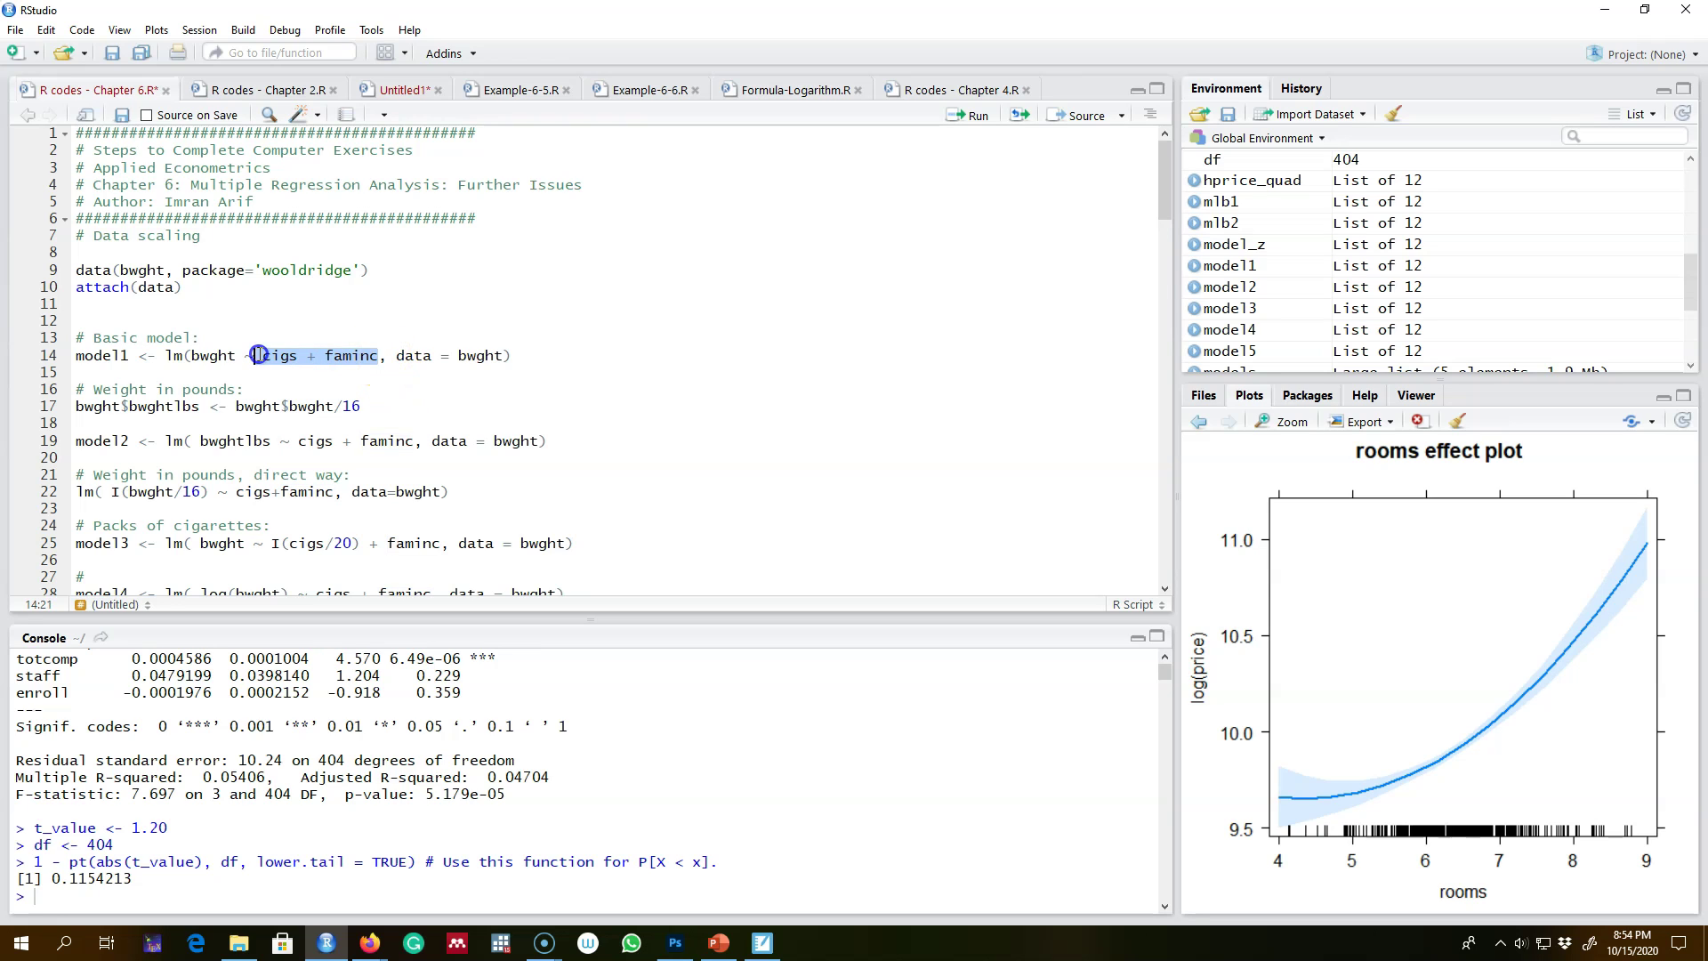
pyautogui.click(201, 356)
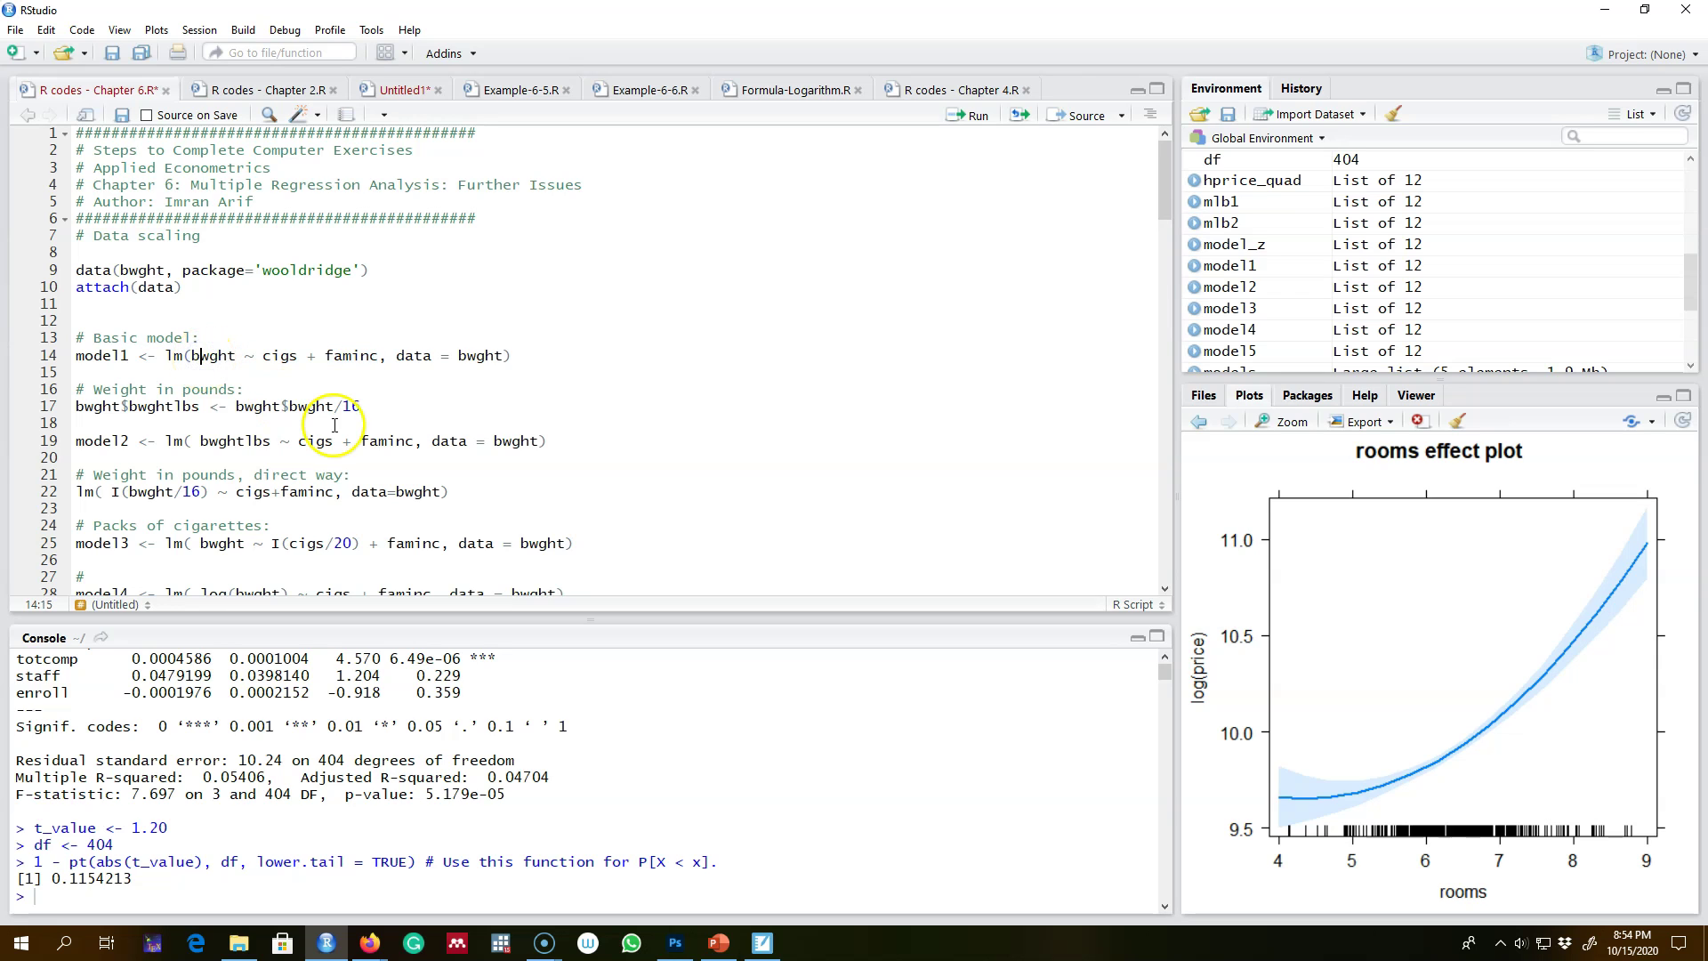
pyautogui.tripleClick(471, 356)
pyautogui.click(968, 116)
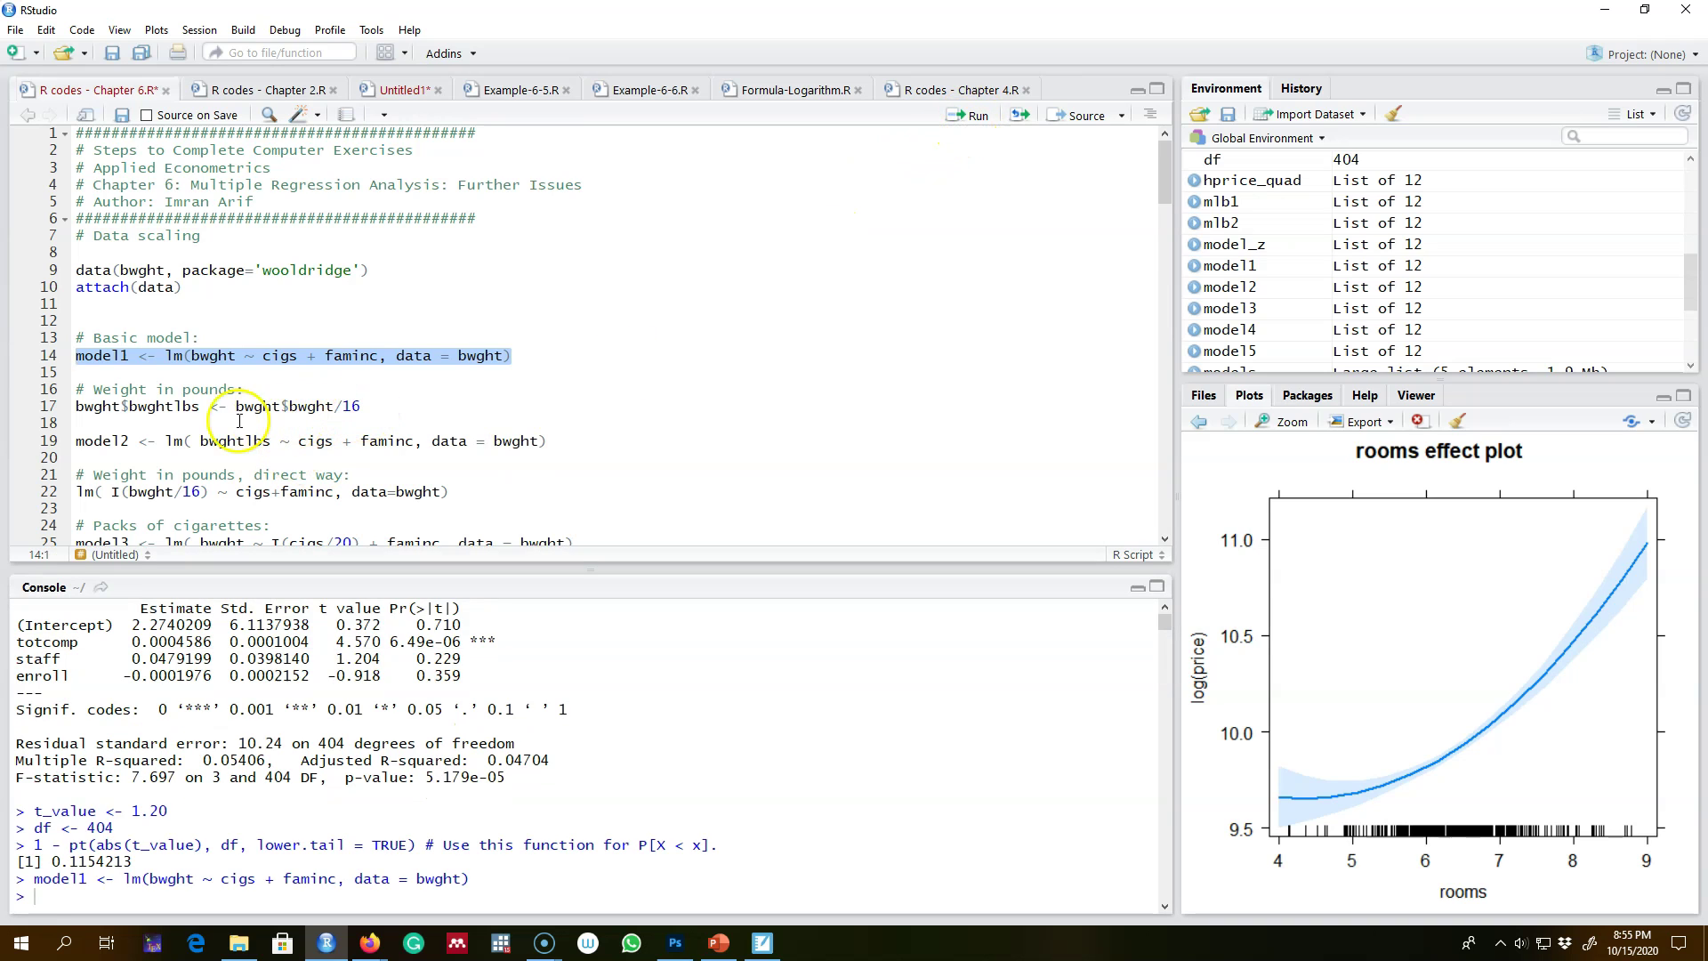
# Run line 17 to create bwght$bwghtlbs, birth weight in pounds.
pyautogui.doubleClick(217, 357)
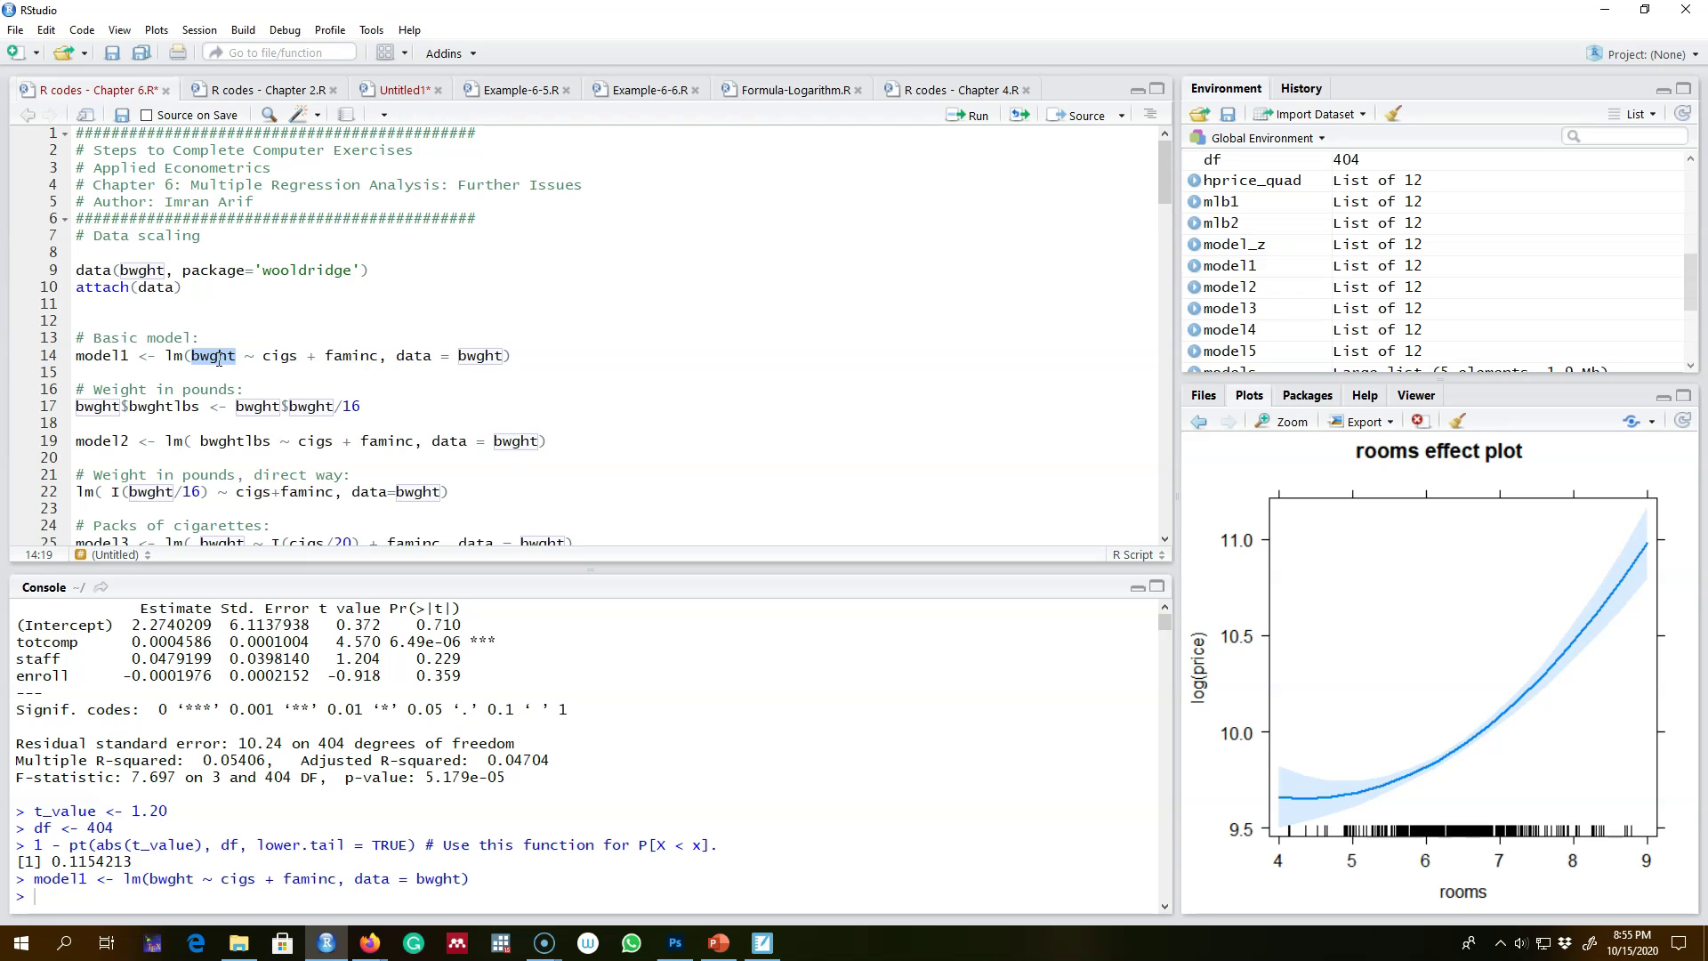
pyautogui.doubleClick(220, 358)
pyautogui.moveTo(372, 404); pyautogui.dragTo(72, 409)
pyautogui.click(972, 114)
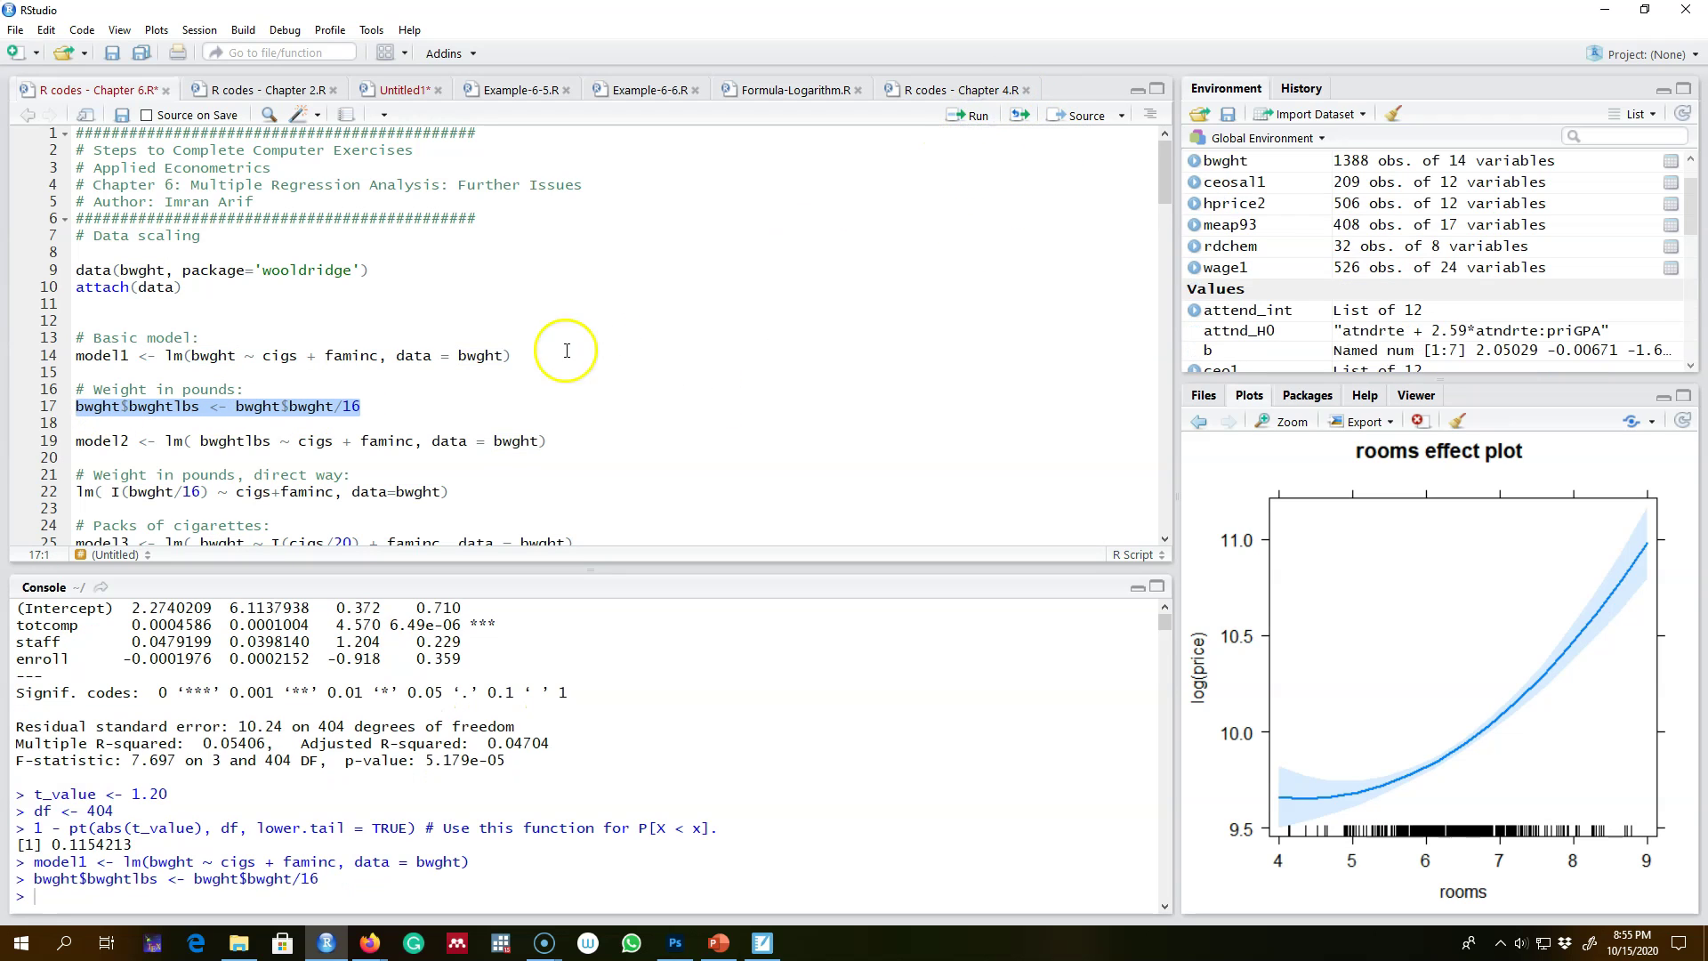
# Run model2, regressing bwghtlbs on cigs and faminc.
pyautogui.scroll(-1, 354, 384)
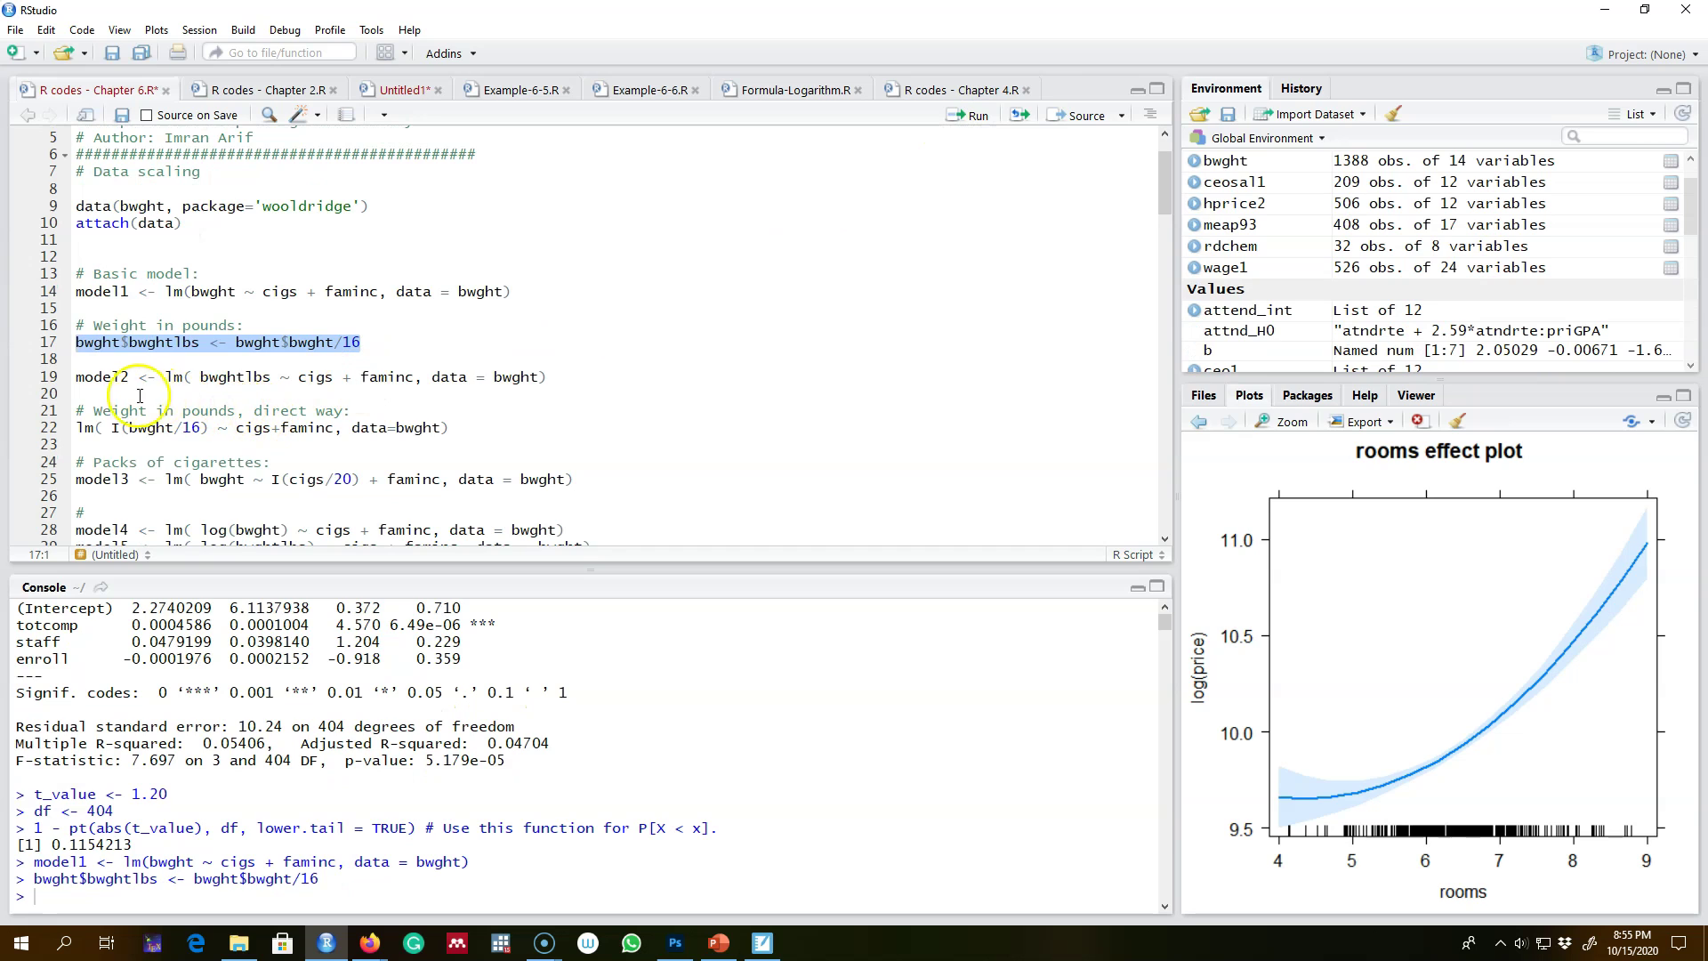
pyautogui.doubleClick(232, 379)
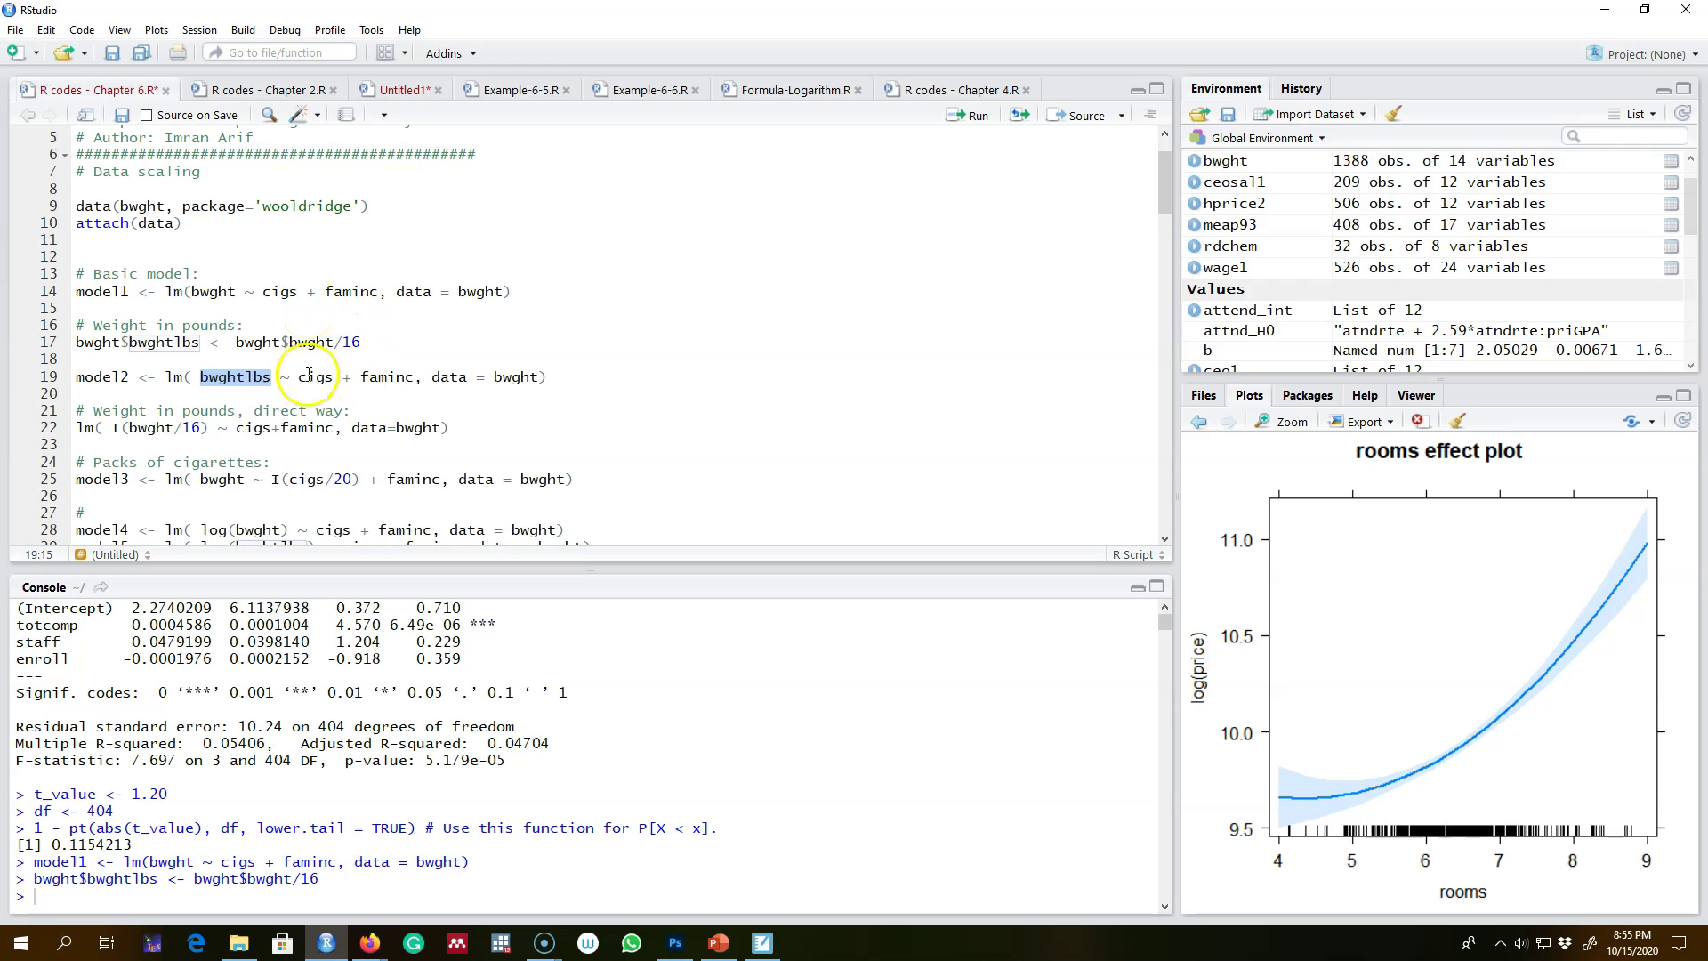
pyautogui.moveTo(563, 375); pyautogui.dragTo(76, 376)
pyautogui.click(971, 115)
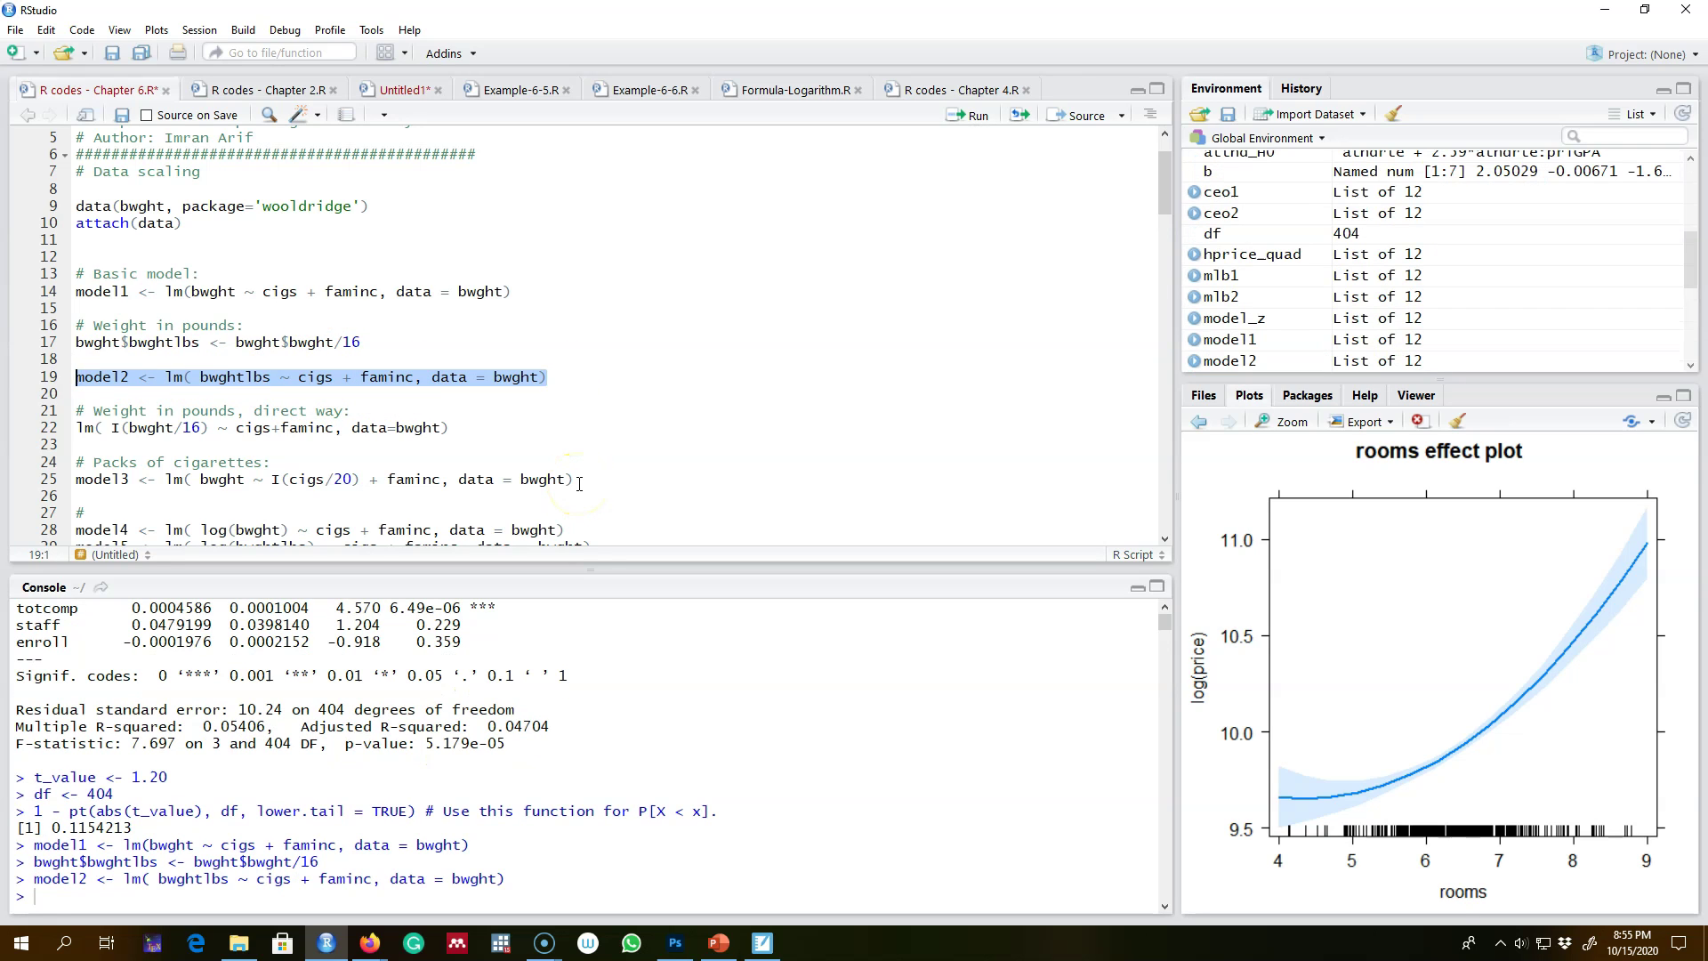
# Run line 25: model3, regressing bwght on packs I(cigs/20) and faminc.
pyautogui.scroll(-5, 579, 483)
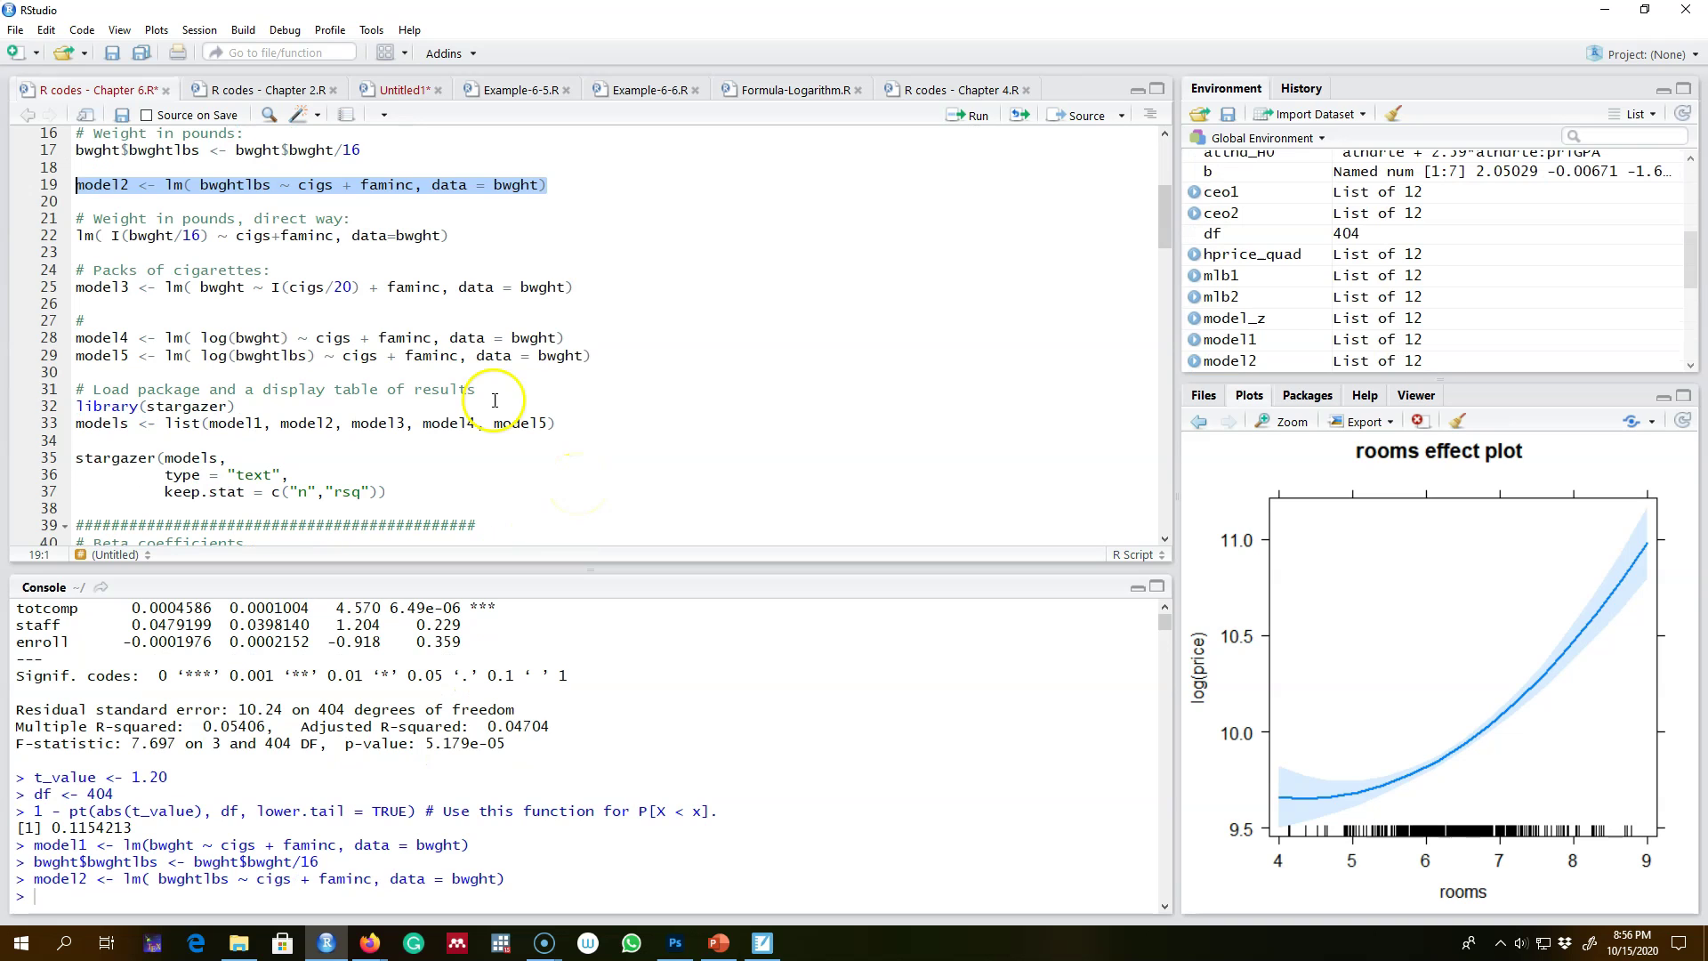
pyautogui.click(334, 287)
pyautogui.doubleClick(338, 288)
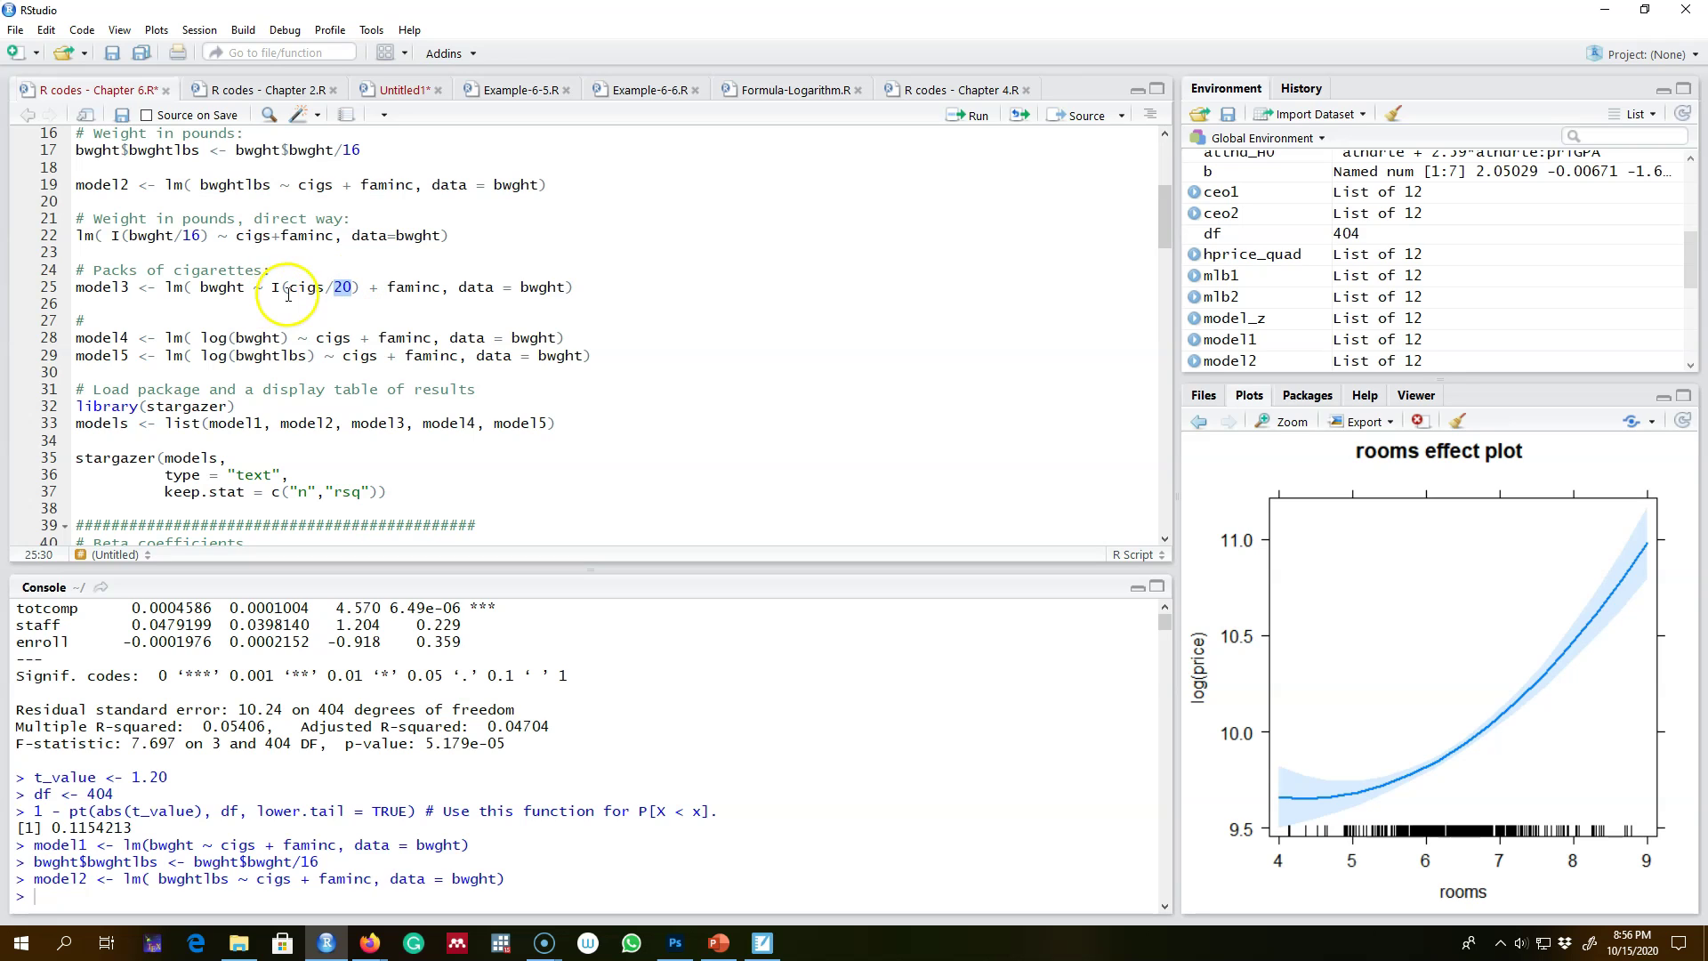
pyautogui.moveTo(265, 287); pyautogui.dragTo(370, 287)
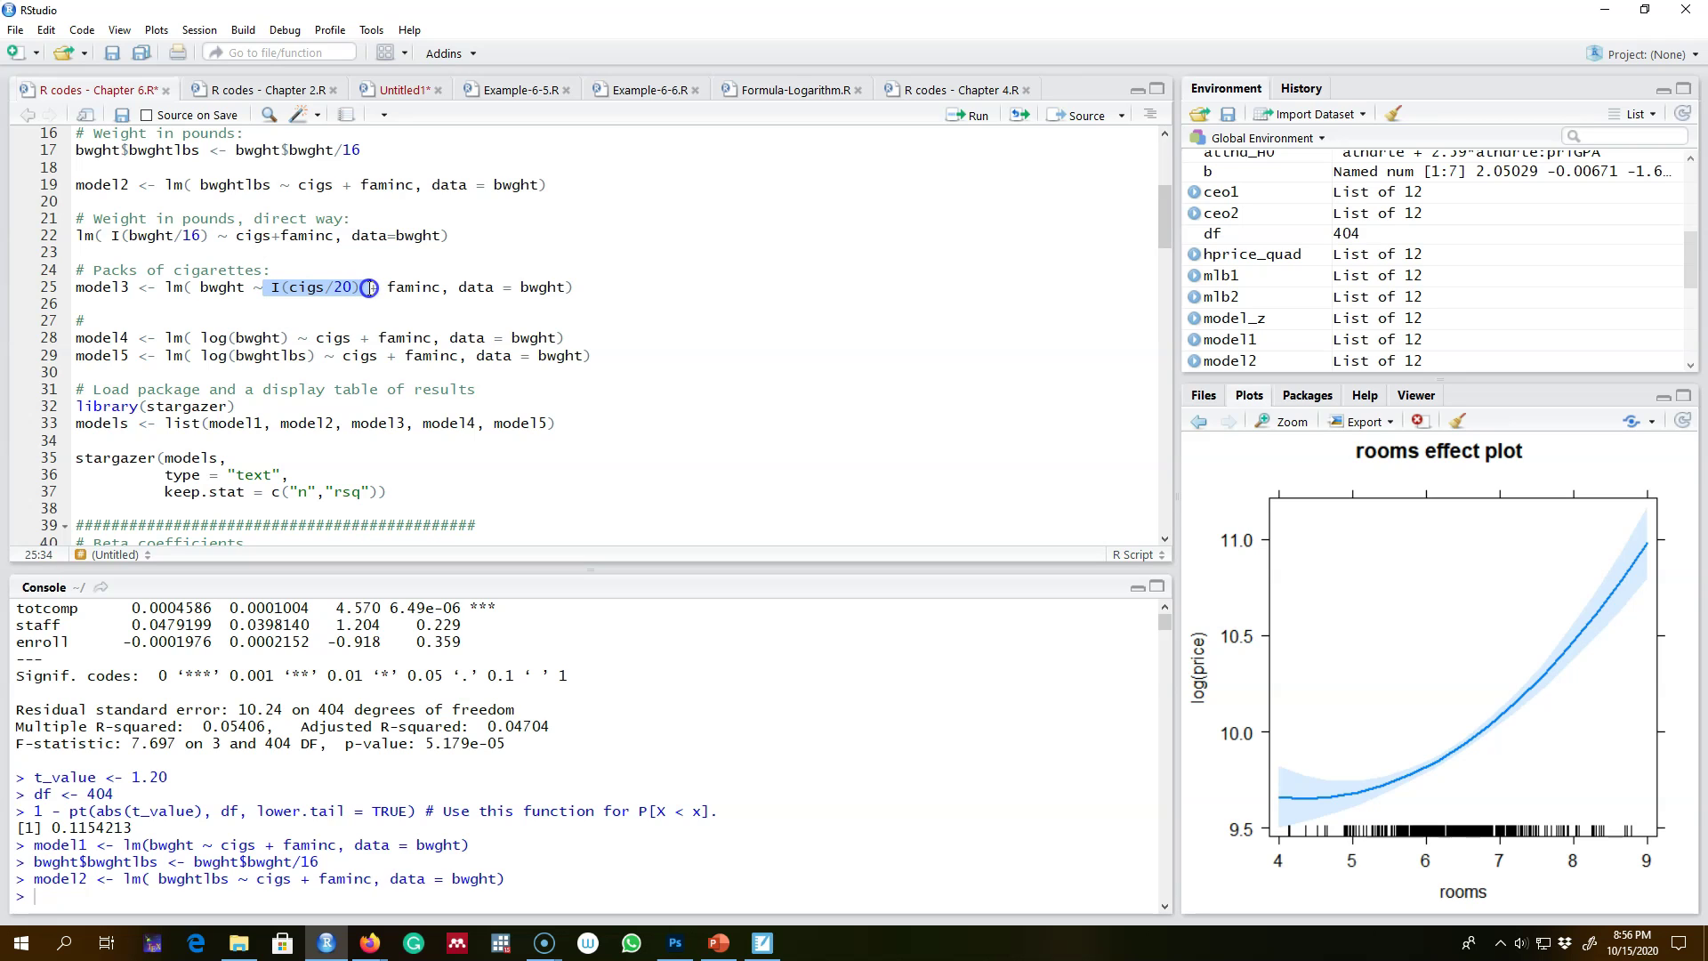
pyautogui.click(574, 288)
pyautogui.hotkey('shift', 'Home')
pyautogui.click(972, 115)
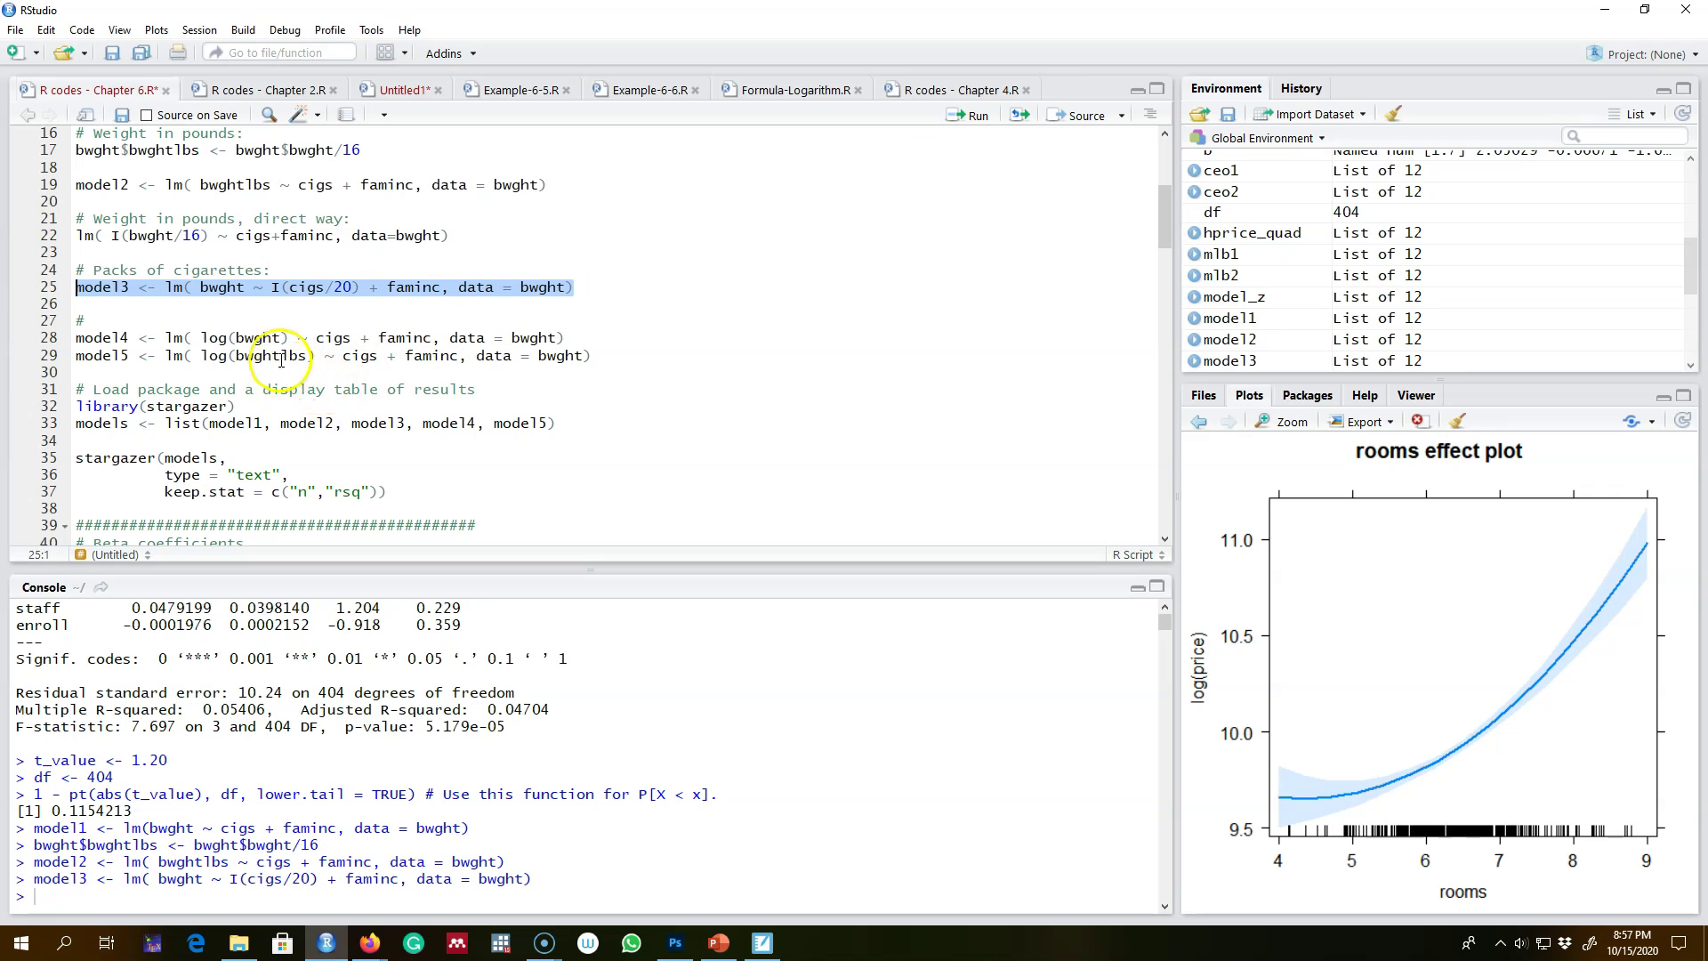
# Delete the spaces before log on lines 28 and 29, then run model4 and model5.
pyautogui.moveTo(200, 338); pyautogui.dragTo(265, 337)
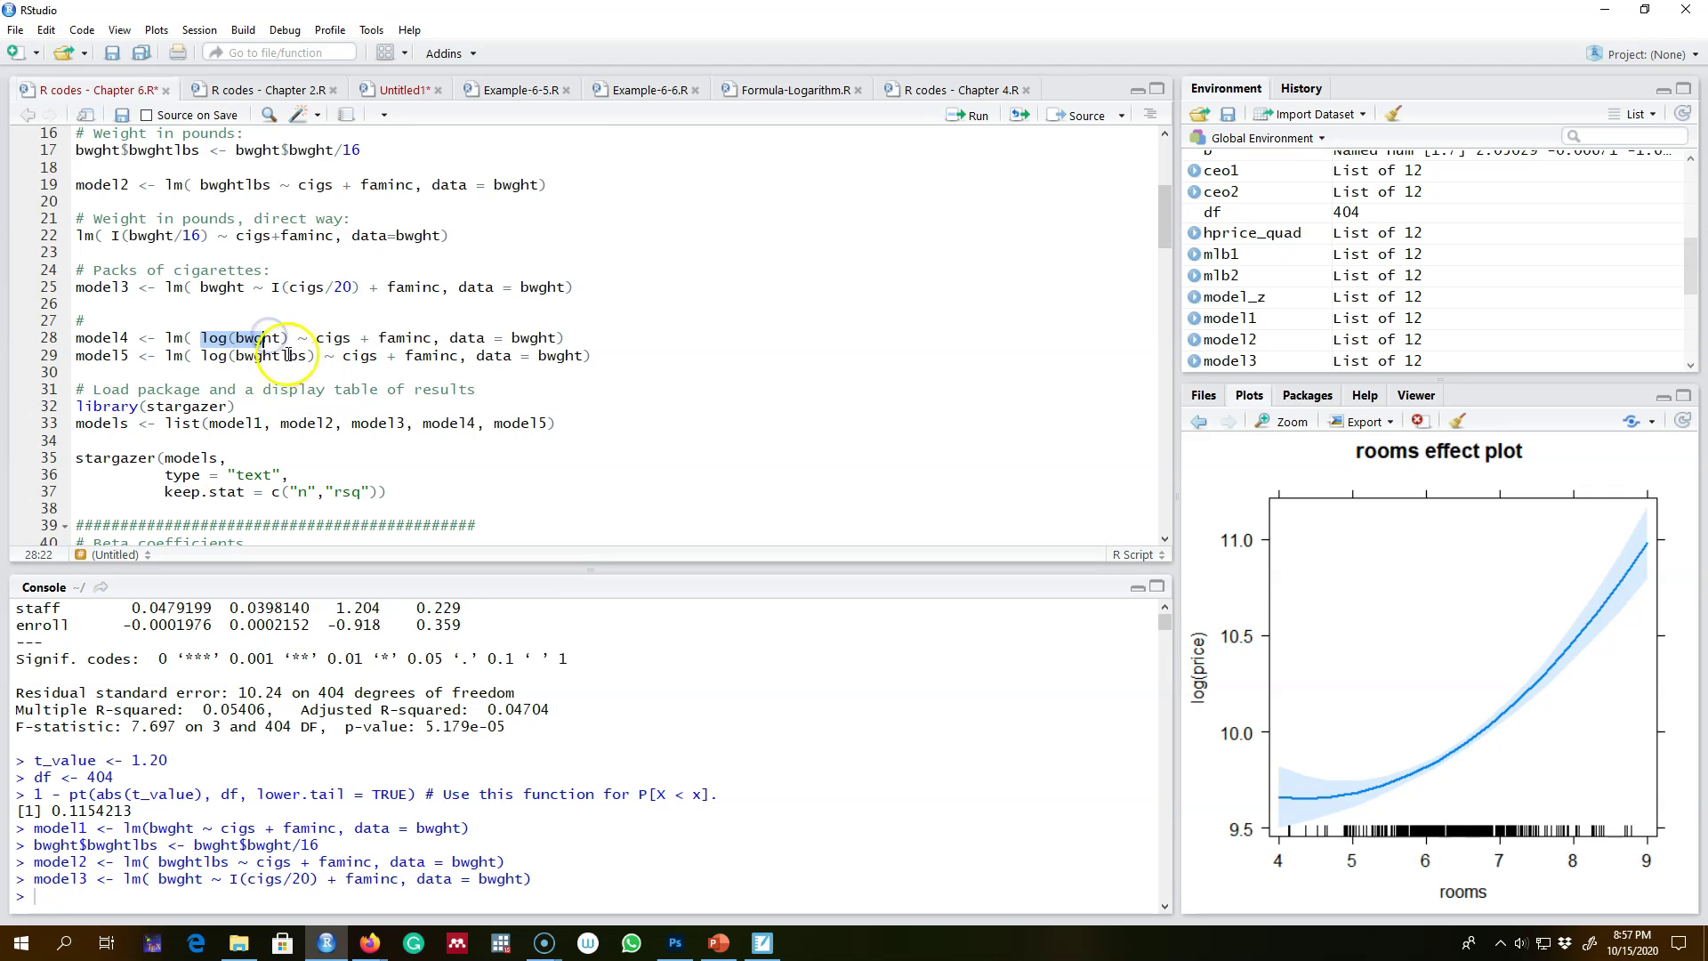
pyautogui.doubleClick(236, 357)
pyautogui.click(202, 338)
pyautogui.press('BackSpace')
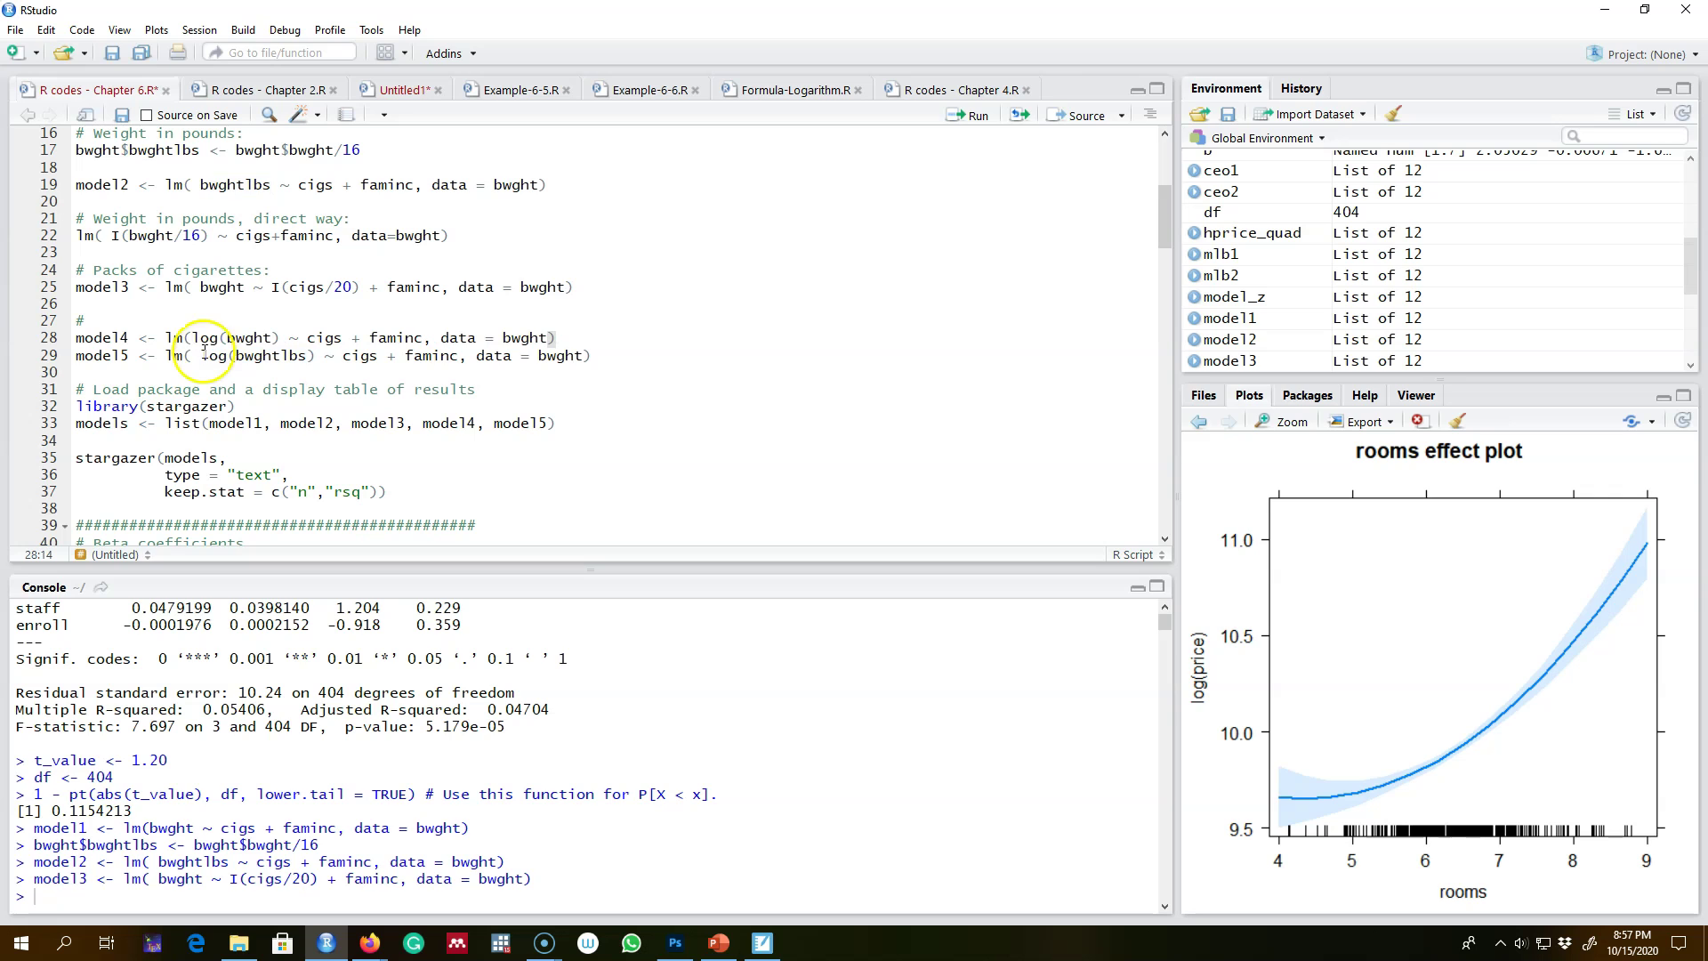
pyautogui.click(202, 356)
pyautogui.press('BackSpace')
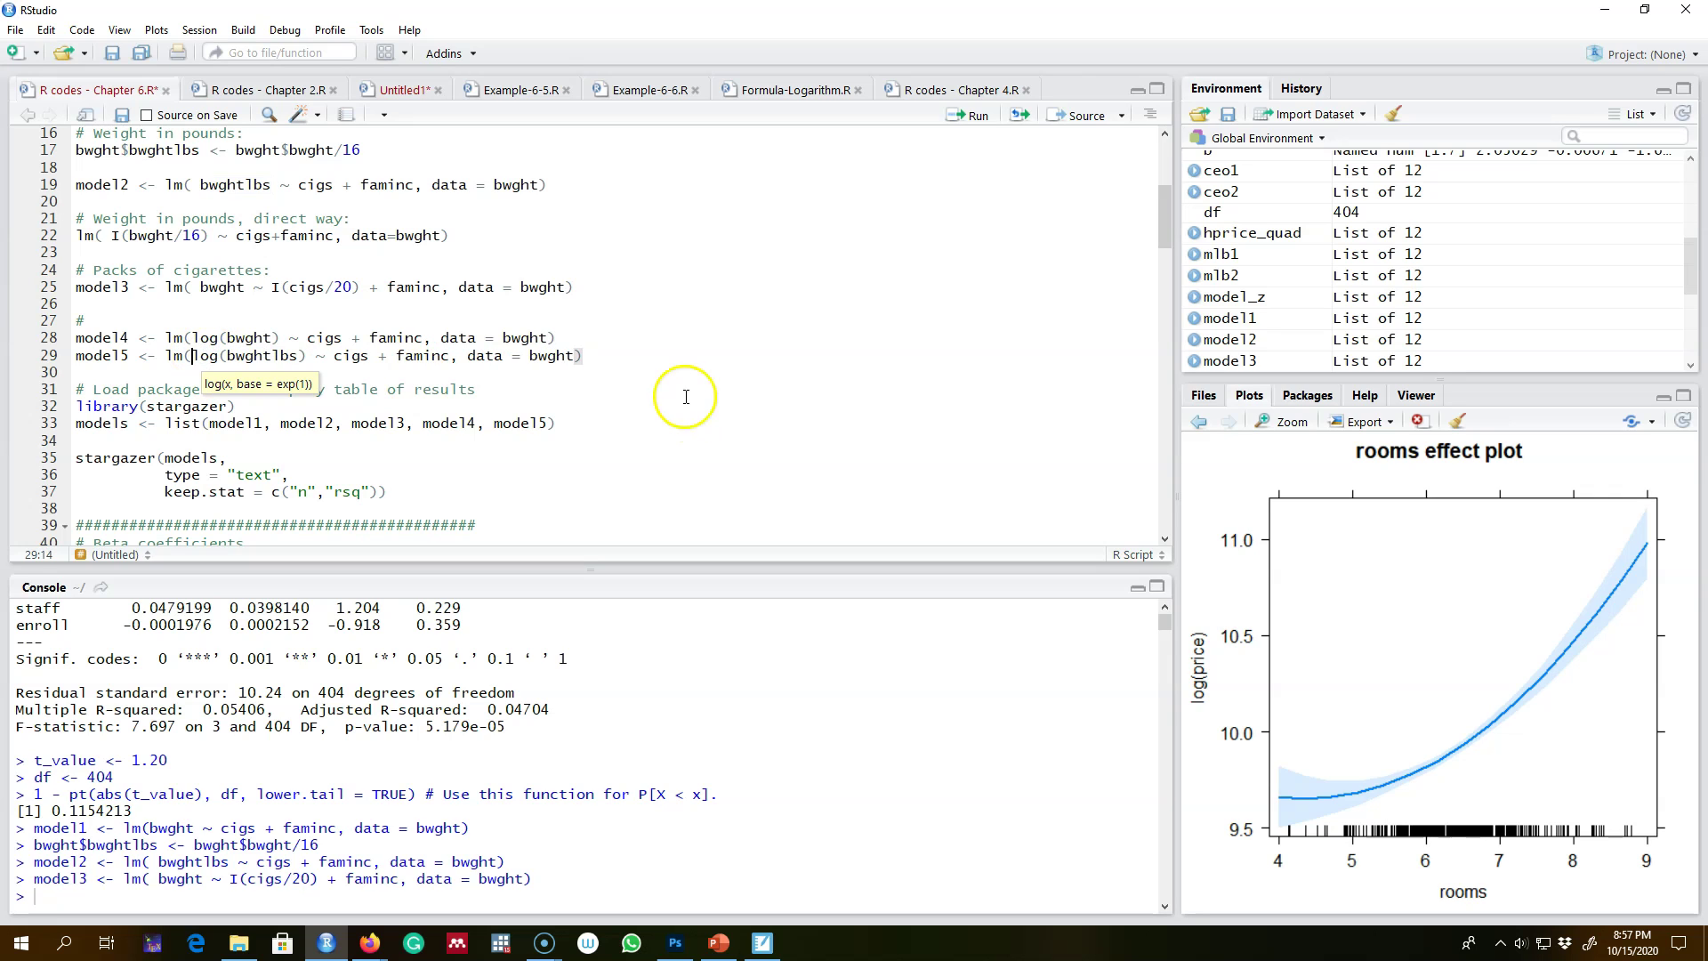
pyautogui.moveTo(582, 356); pyautogui.dragTo(31, 341)
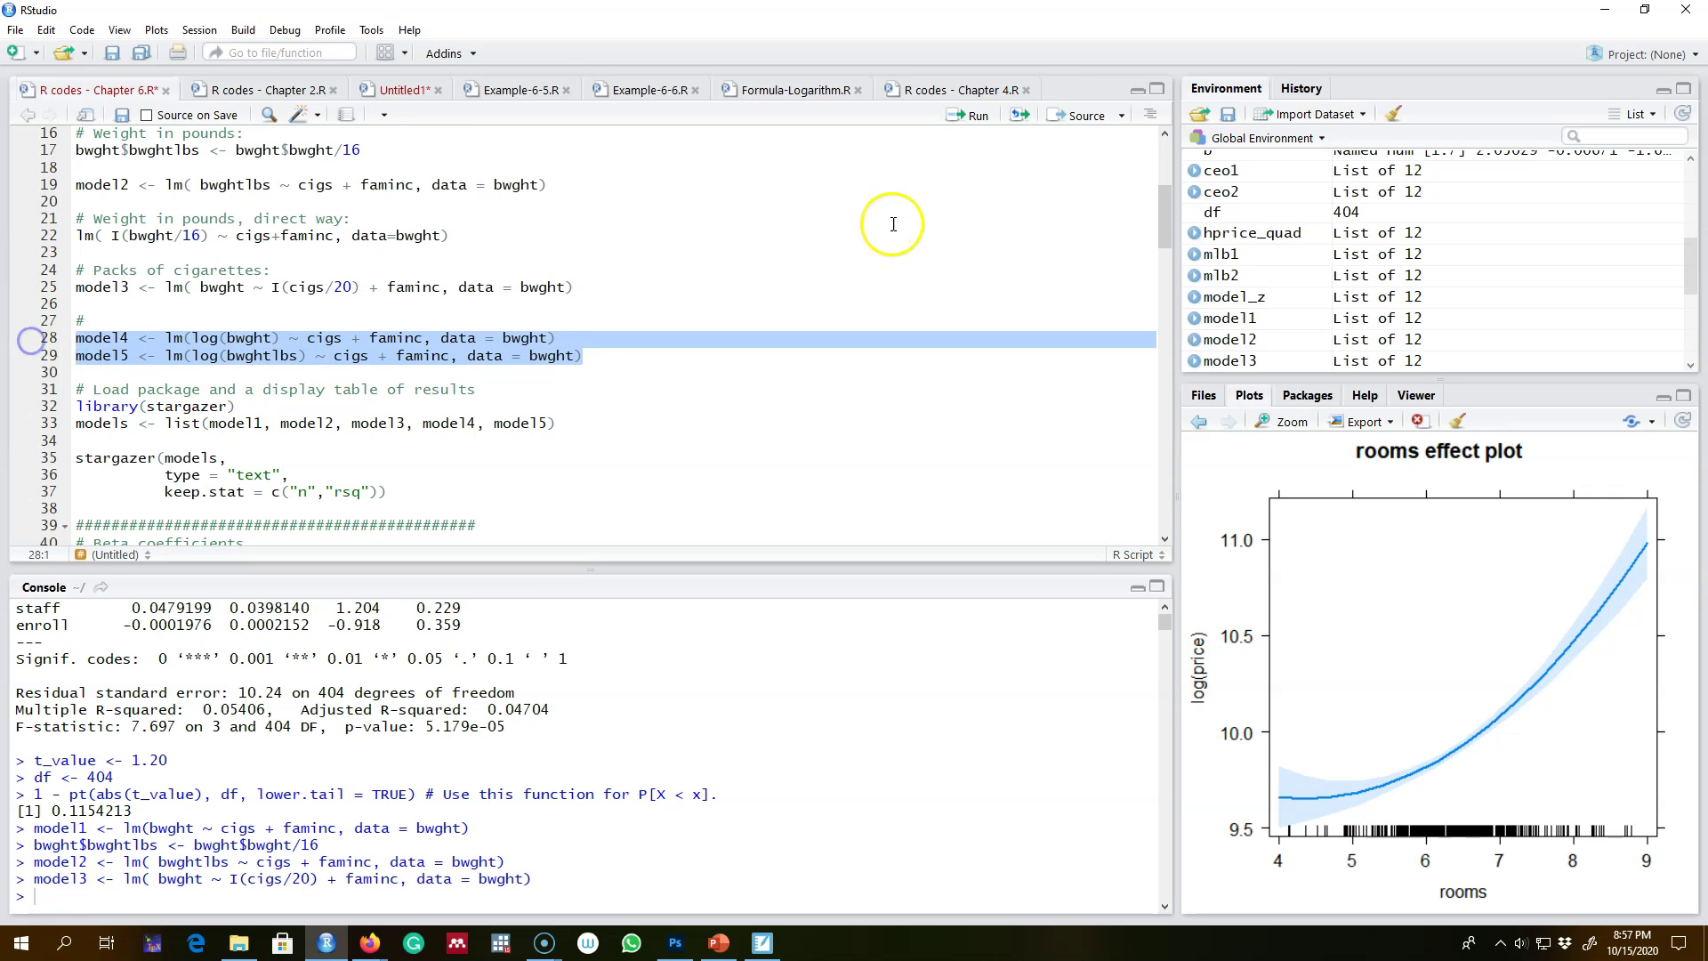
pyautogui.click(972, 115)
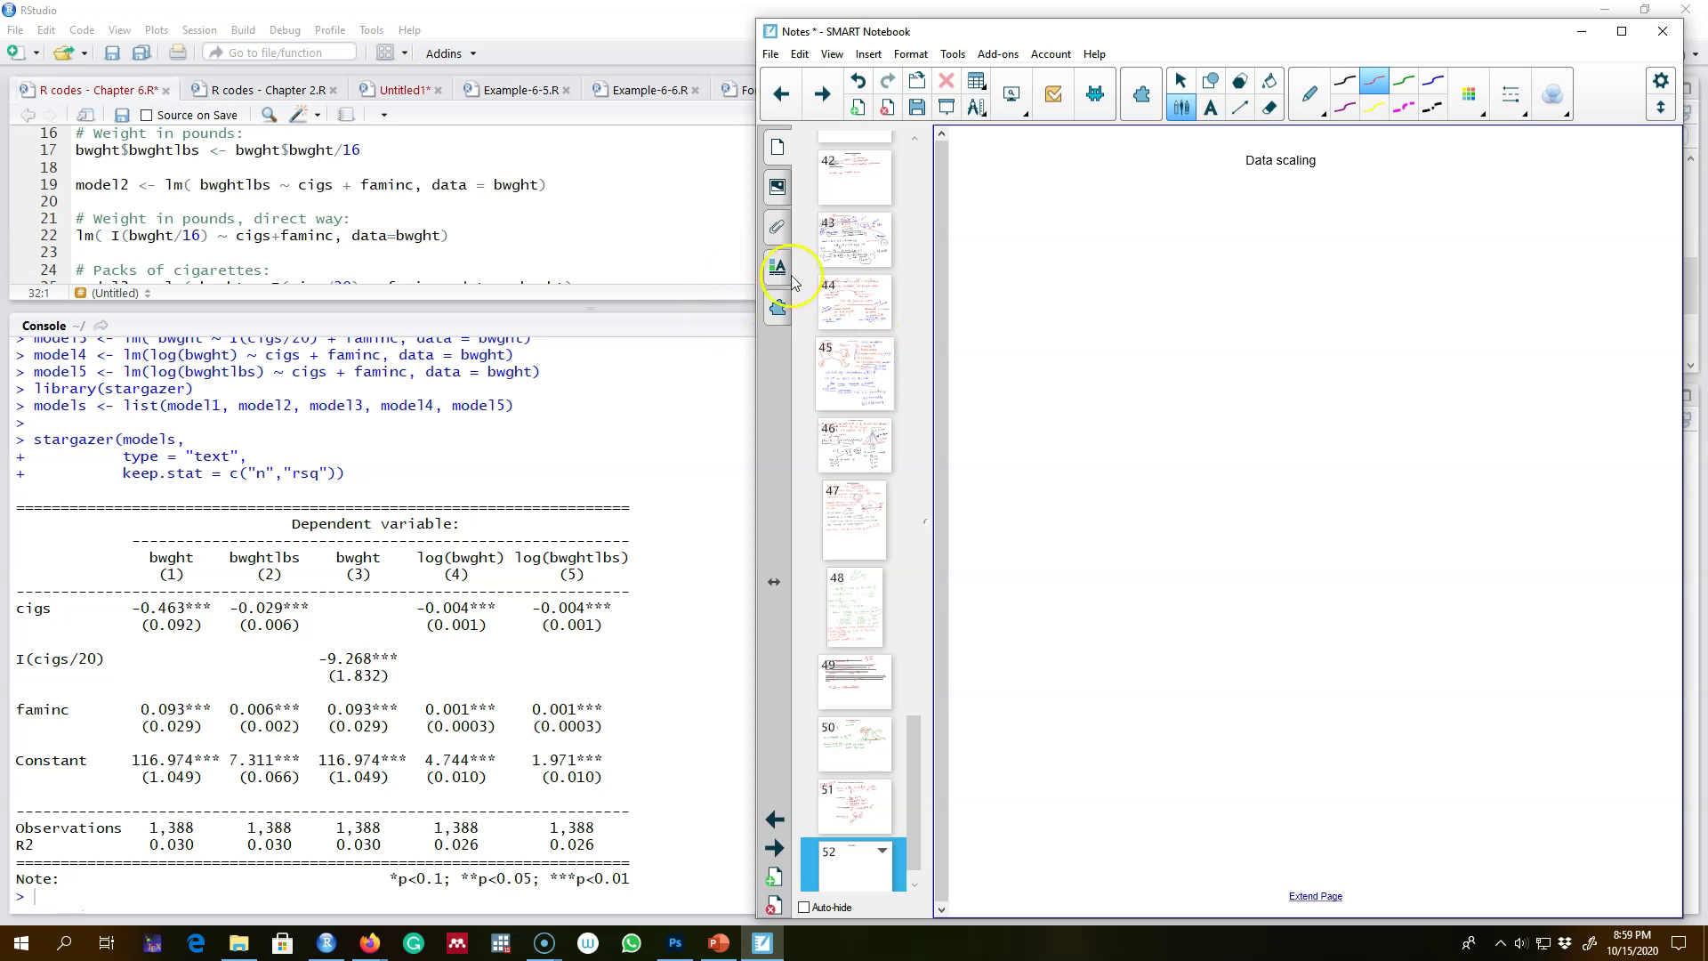
# Handwrite note 1 in red: 5 more cigs lowers bwght by -0.463 x 5 = 2.317 ounces.
pyautogui.moveTo(1011, 230); pyautogui.dragTo(1091, 233)
pyautogui.click(1060, 232)
pyautogui.moveTo(1104, 220); pyautogui.dragTo(1106, 239)
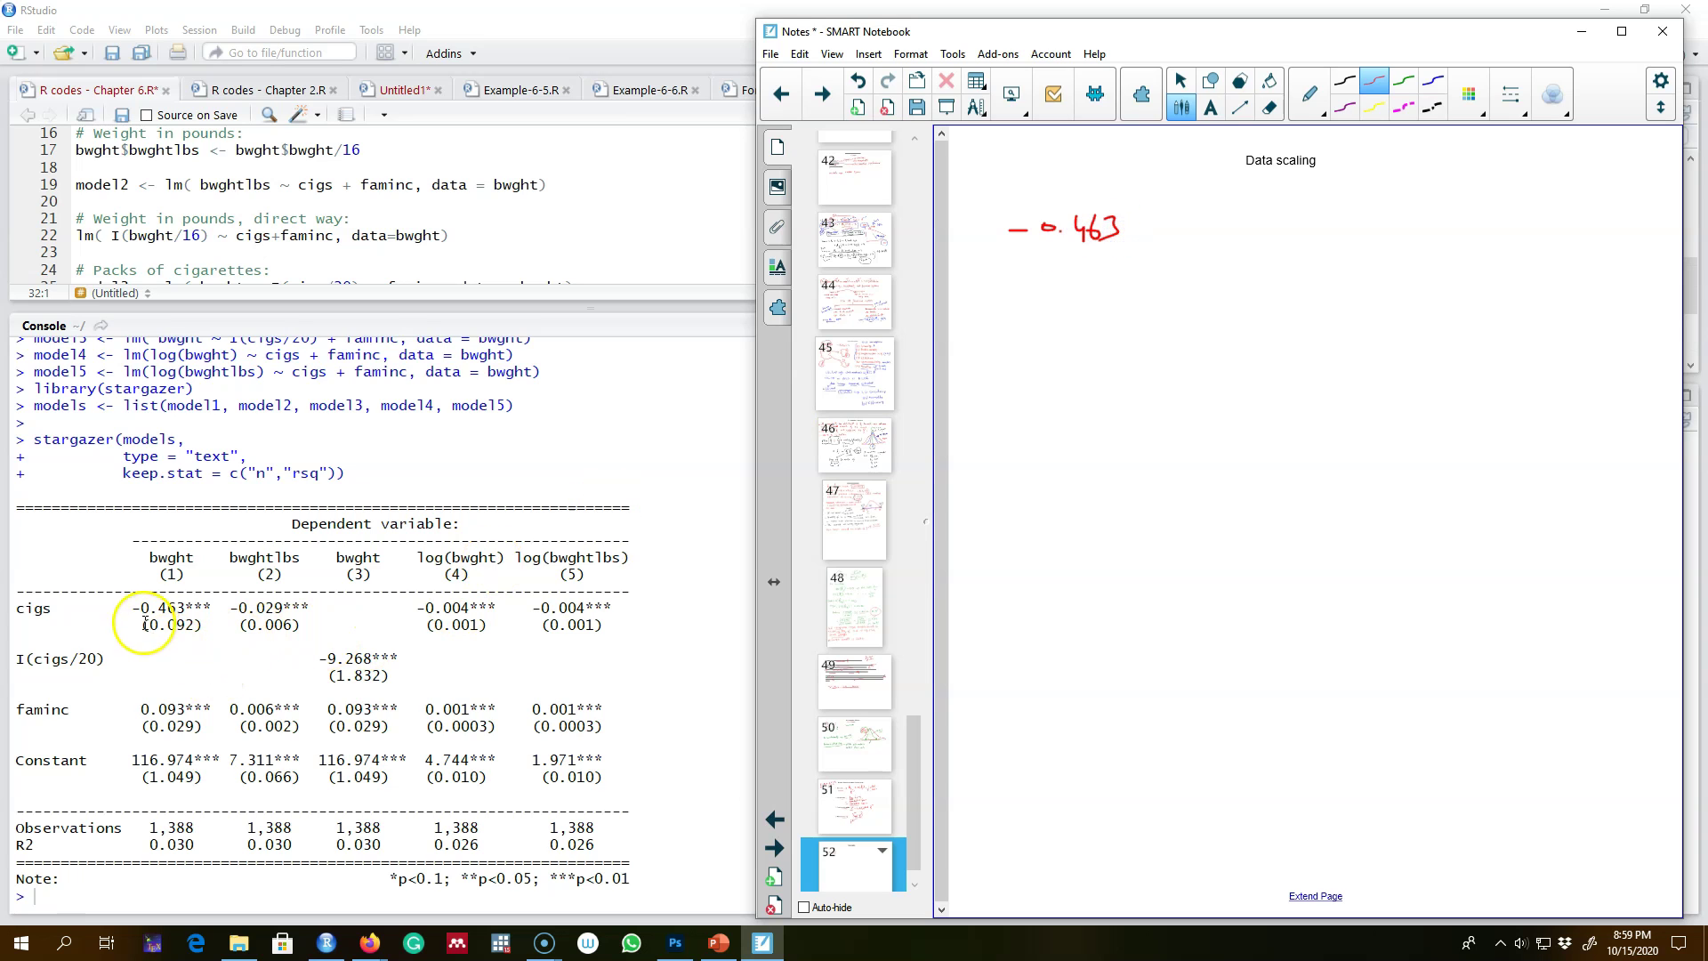
pyautogui.moveTo(1088, 227); pyautogui.dragTo(1144, 239)
pyautogui.moveTo(1145, 225); pyautogui.dragTo(1132, 238)
pyautogui.moveTo(1165, 218); pyautogui.dragTo(1424, 231)
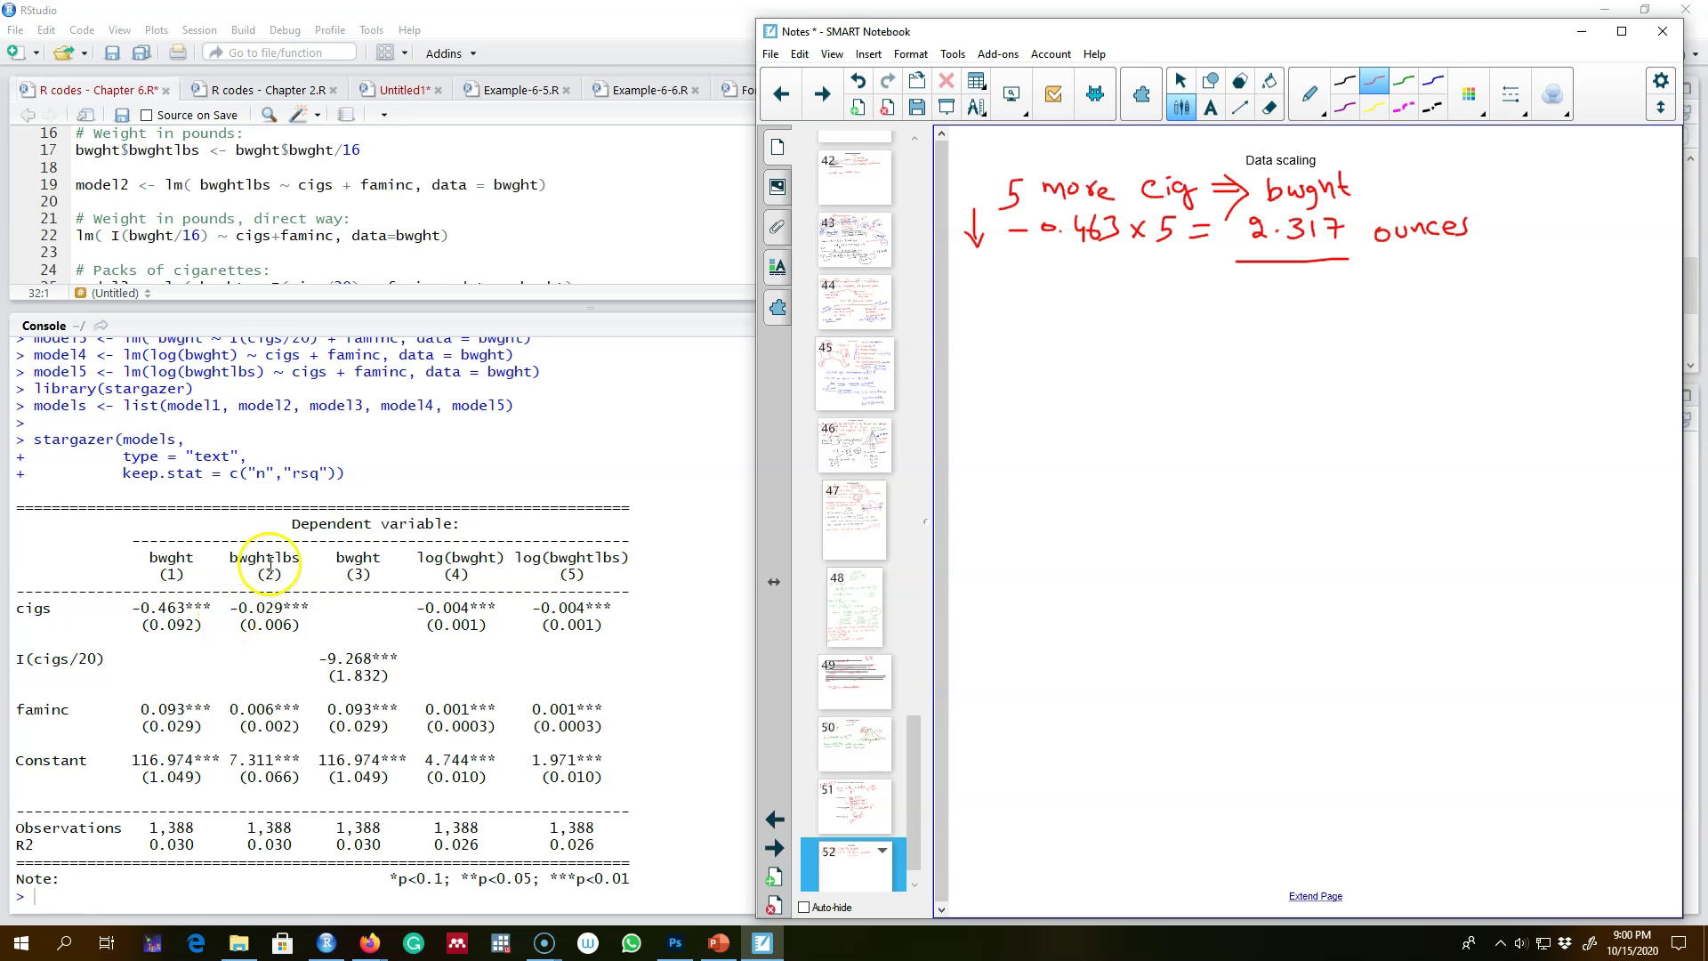
# Number note 1, then write note 2: -0.029 x 5 = 0.1445 lbs, underlined.
pyautogui.moveTo(967, 174); pyautogui.dragTo(969, 210)
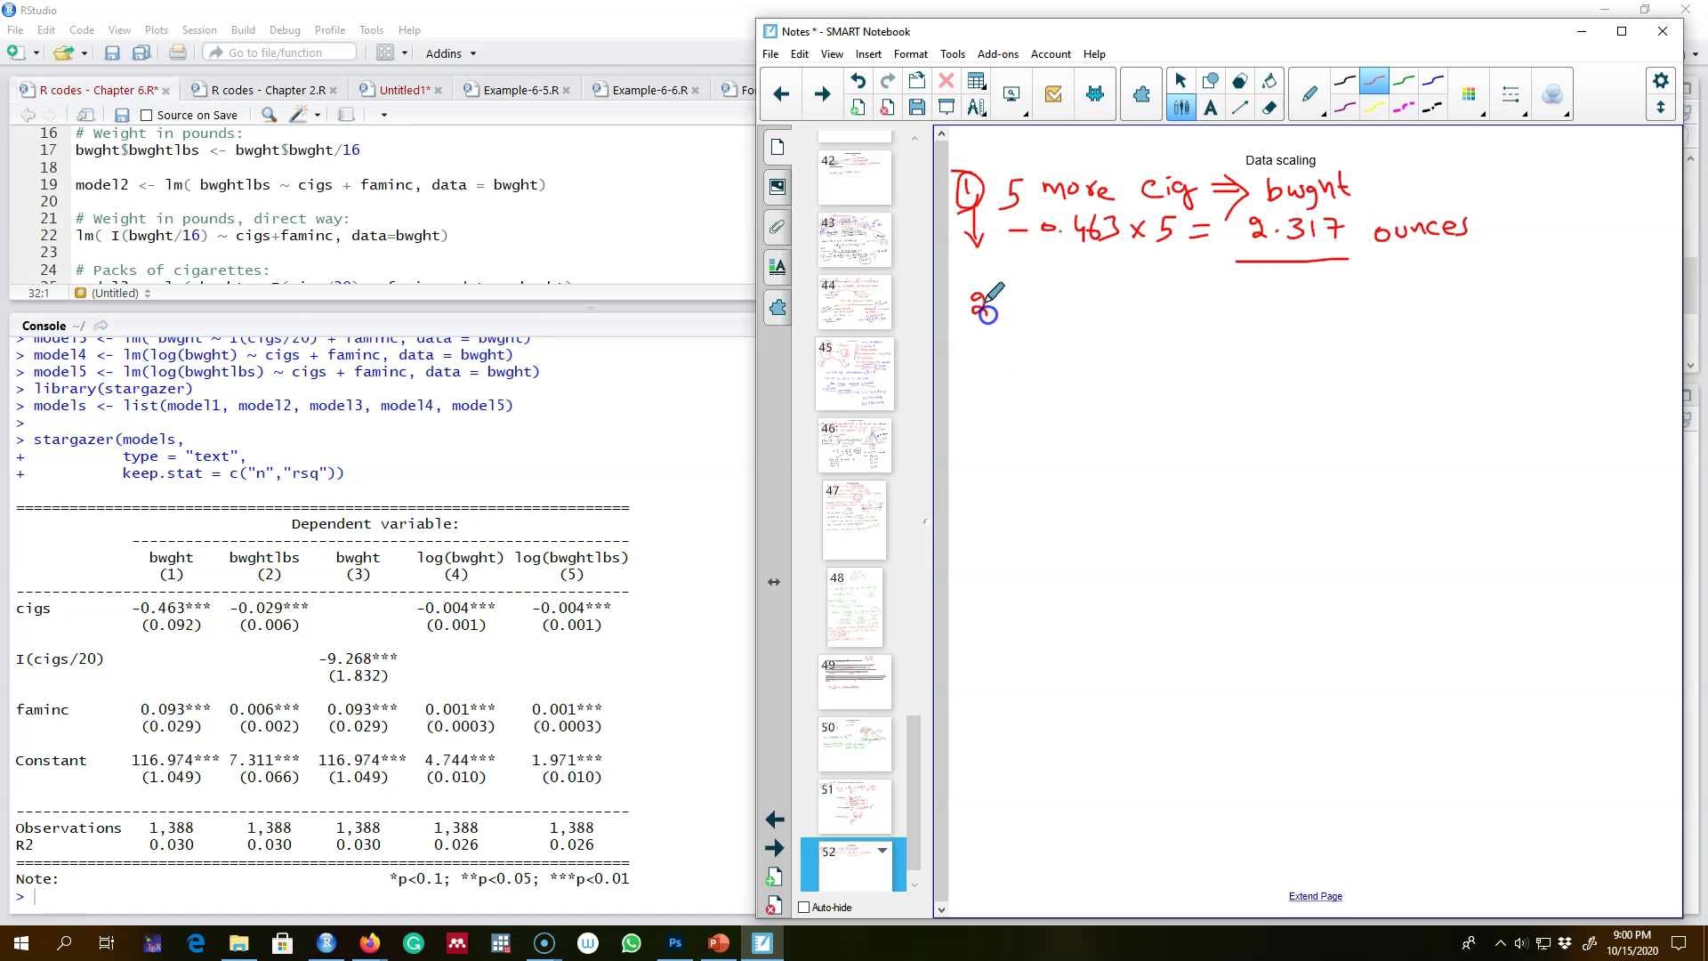
pyautogui.moveTo(987, 292)
pyautogui.mouseDown()
pyautogui.moveTo(972, 285)
pyautogui.moveTo(1011, 355)
pyautogui.moveTo(1258, 324)
pyautogui.moveTo(1341, 276)
pyautogui.moveTo(1432, 283)
pyautogui.mouseUp()
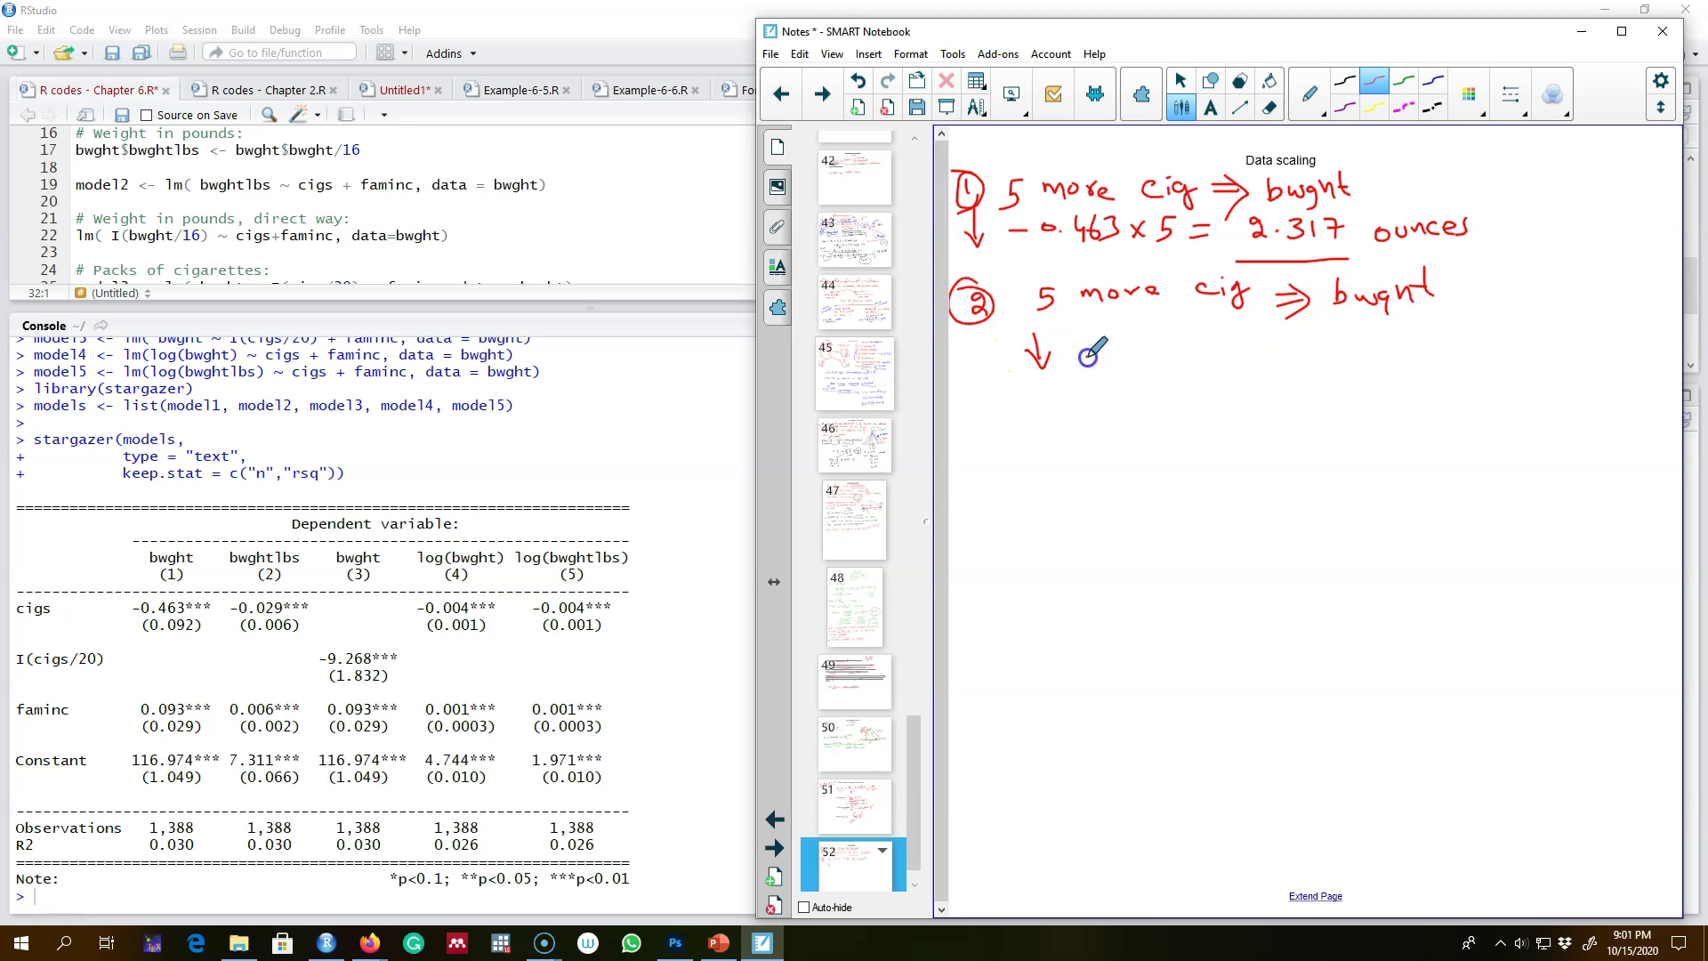
pyautogui.moveTo(1131, 349)
pyautogui.mouseDown()
pyautogui.moveTo(1262, 367)
pyautogui.moveTo(1481, 352)
pyautogui.moveTo(1433, 412)
pyautogui.mouseUp()
pyautogui.click(1334, 363)
pyautogui.moveTo(1304, 385); pyautogui.dragTo(1488, 378)
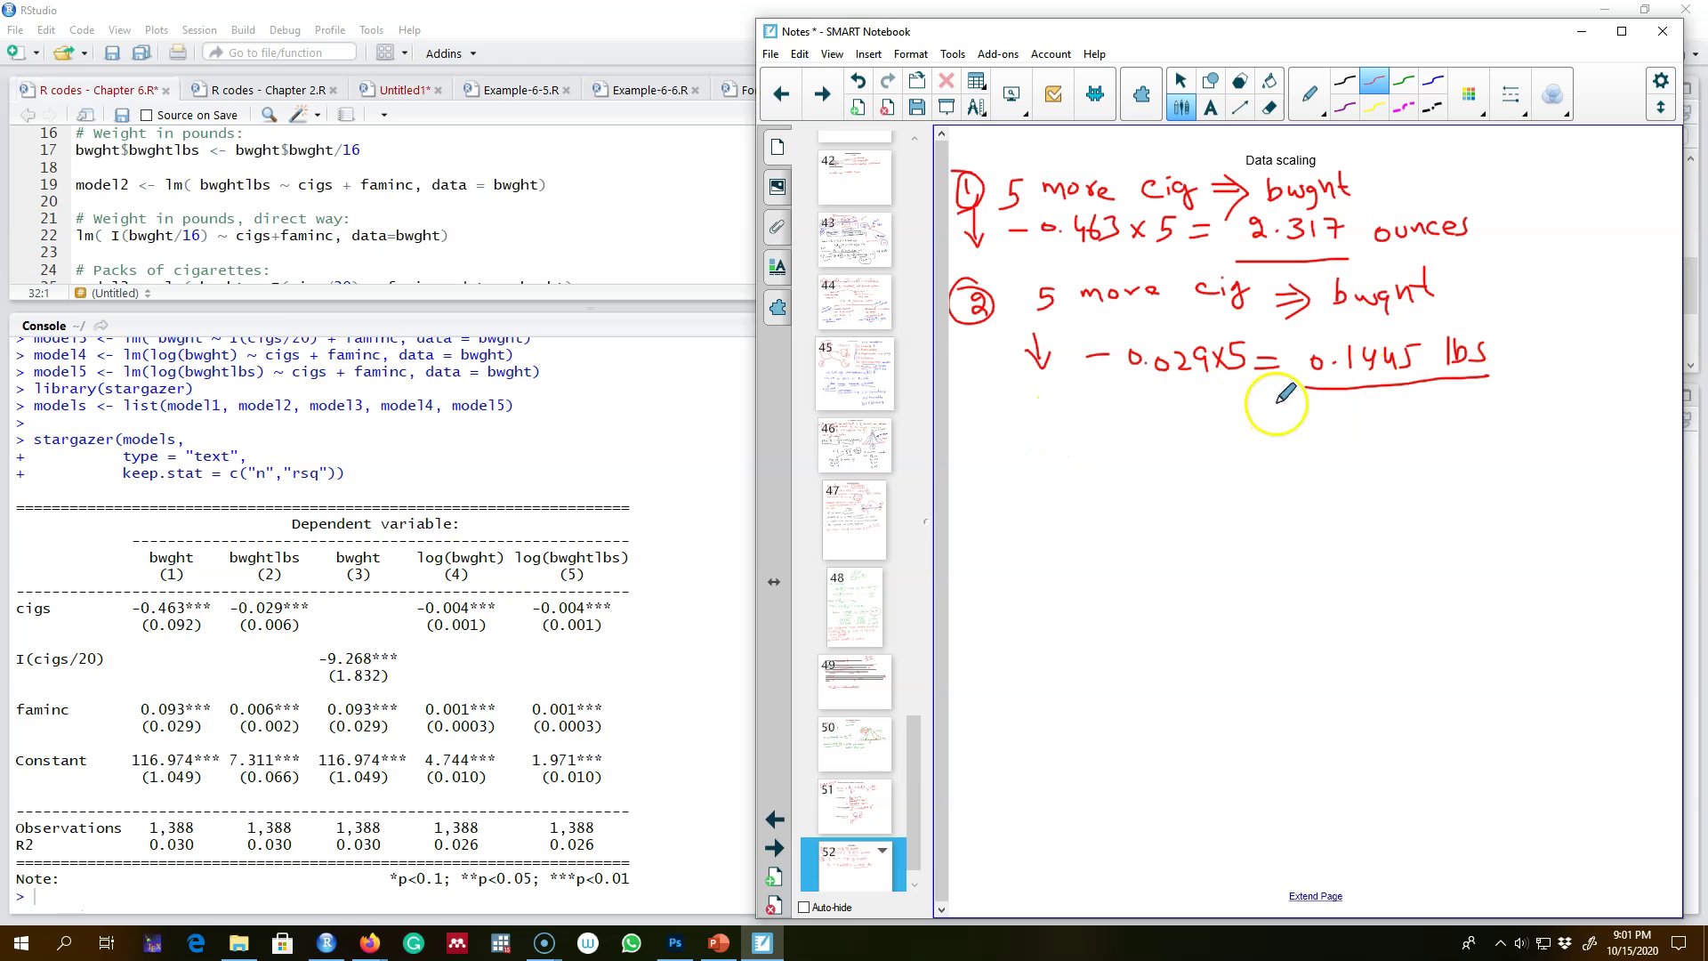
# Convert to ounces, 0.145 x 16 = 2.31 ounces, and circle the ounce results.
pyautogui.moveTo(1197, 421); pyautogui.dragTo(1365, 440)
pyautogui.moveTo(1367, 423); pyautogui.dragTo(1378, 438)
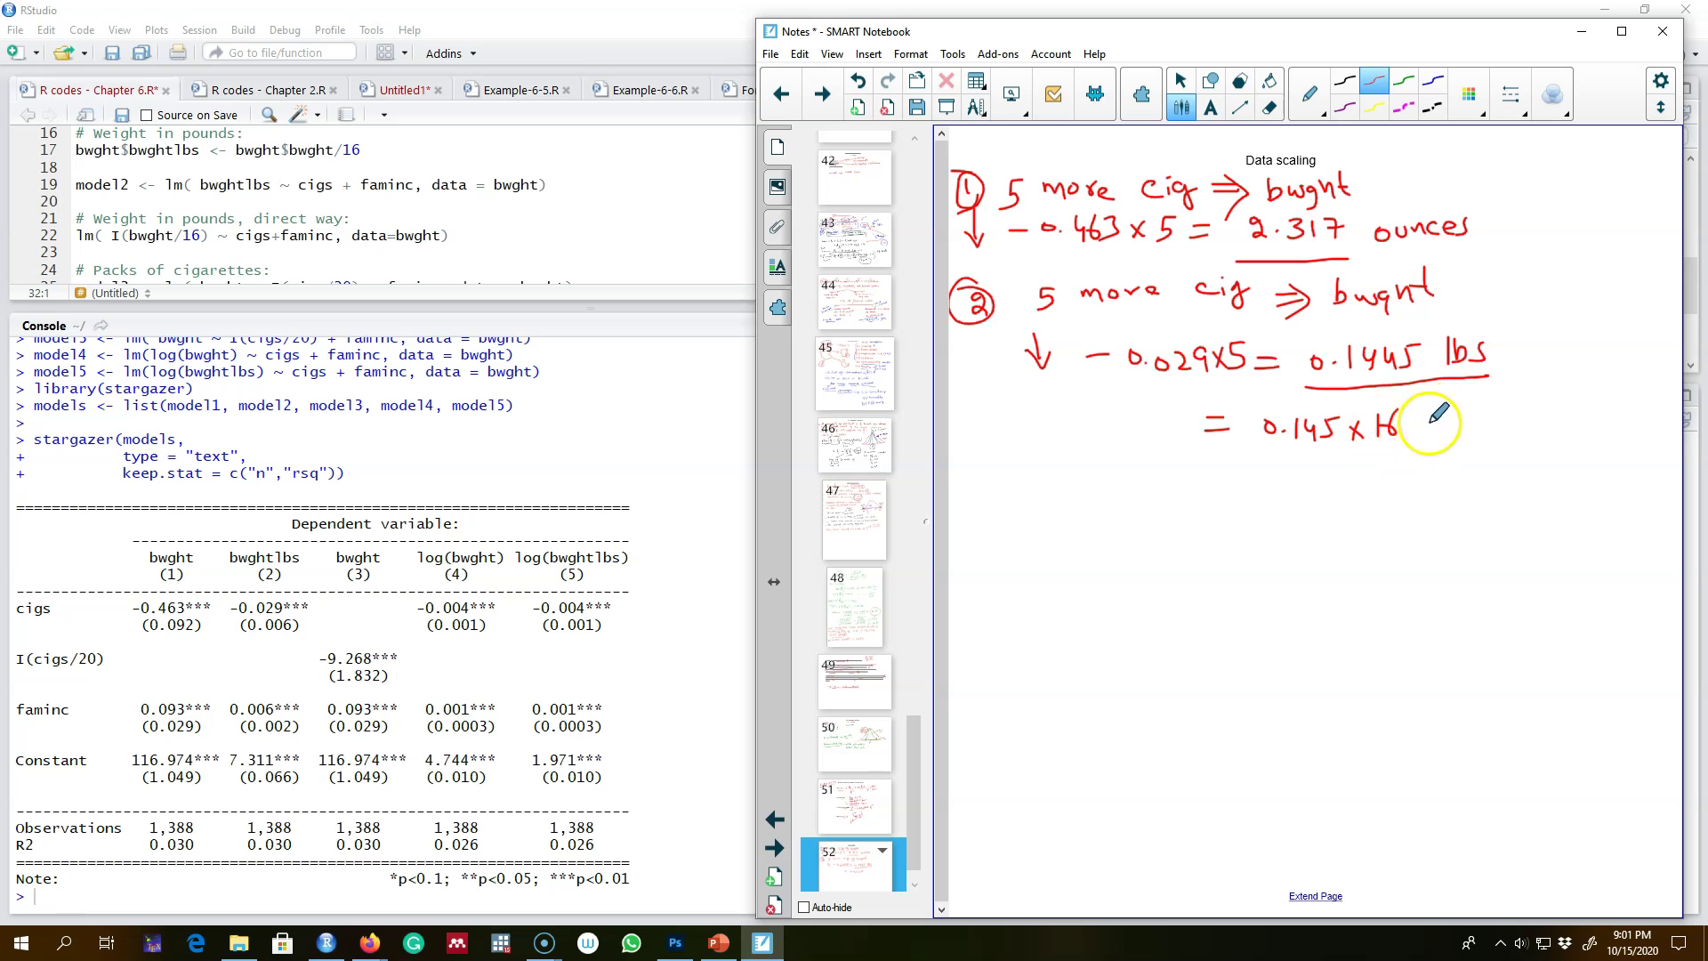
pyautogui.moveTo(1202, 479); pyautogui.dragTo(1374, 480)
pyautogui.moveTo(1384, 473)
pyautogui.mouseDown()
pyautogui.moveTo(1459, 471)
pyautogui.moveTo(1432, 437)
pyautogui.moveTo(1292, 449)
pyautogui.moveTo(1474, 456)
pyautogui.mouseUp()
pyautogui.moveTo(1466, 210)
pyautogui.mouseDown()
pyautogui.moveTo(1307, 196)
pyautogui.moveTo(1472, 217)
pyautogui.mouseUp()
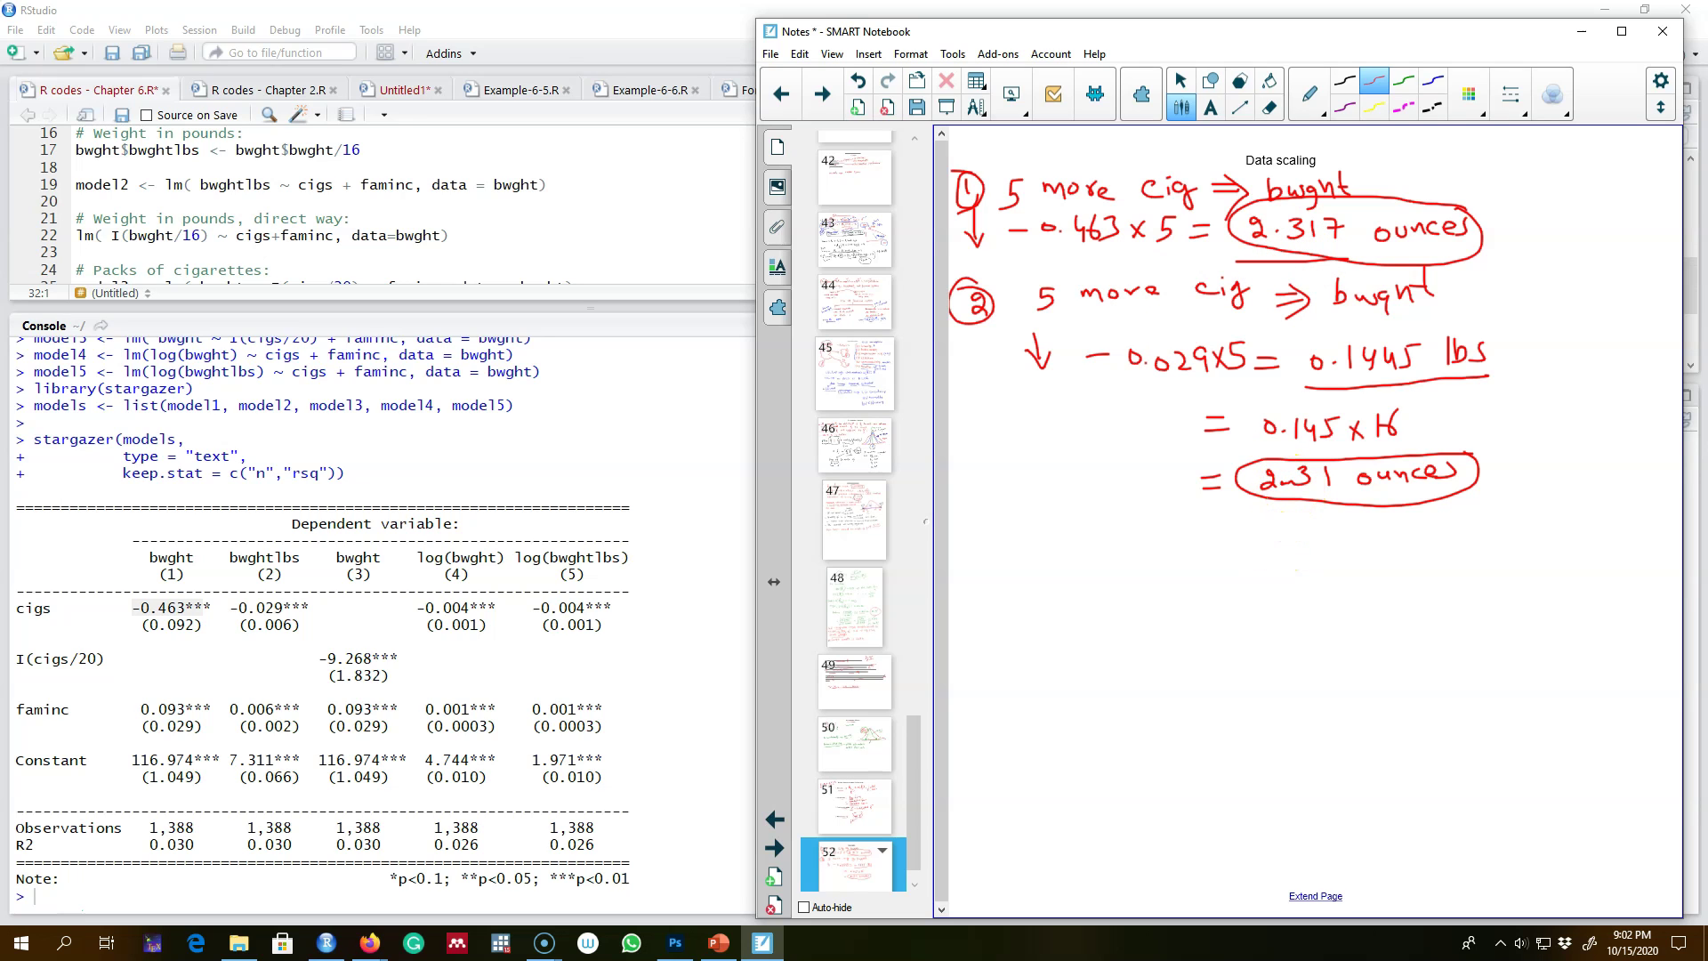
# Compare cigs coefficients (-0.463, -0.029) and SEs (0.092, 0.006) of models 1 and 2, then start the t-values note.
pyautogui.moveTo(248, 609); pyautogui.dragTo(281, 610)
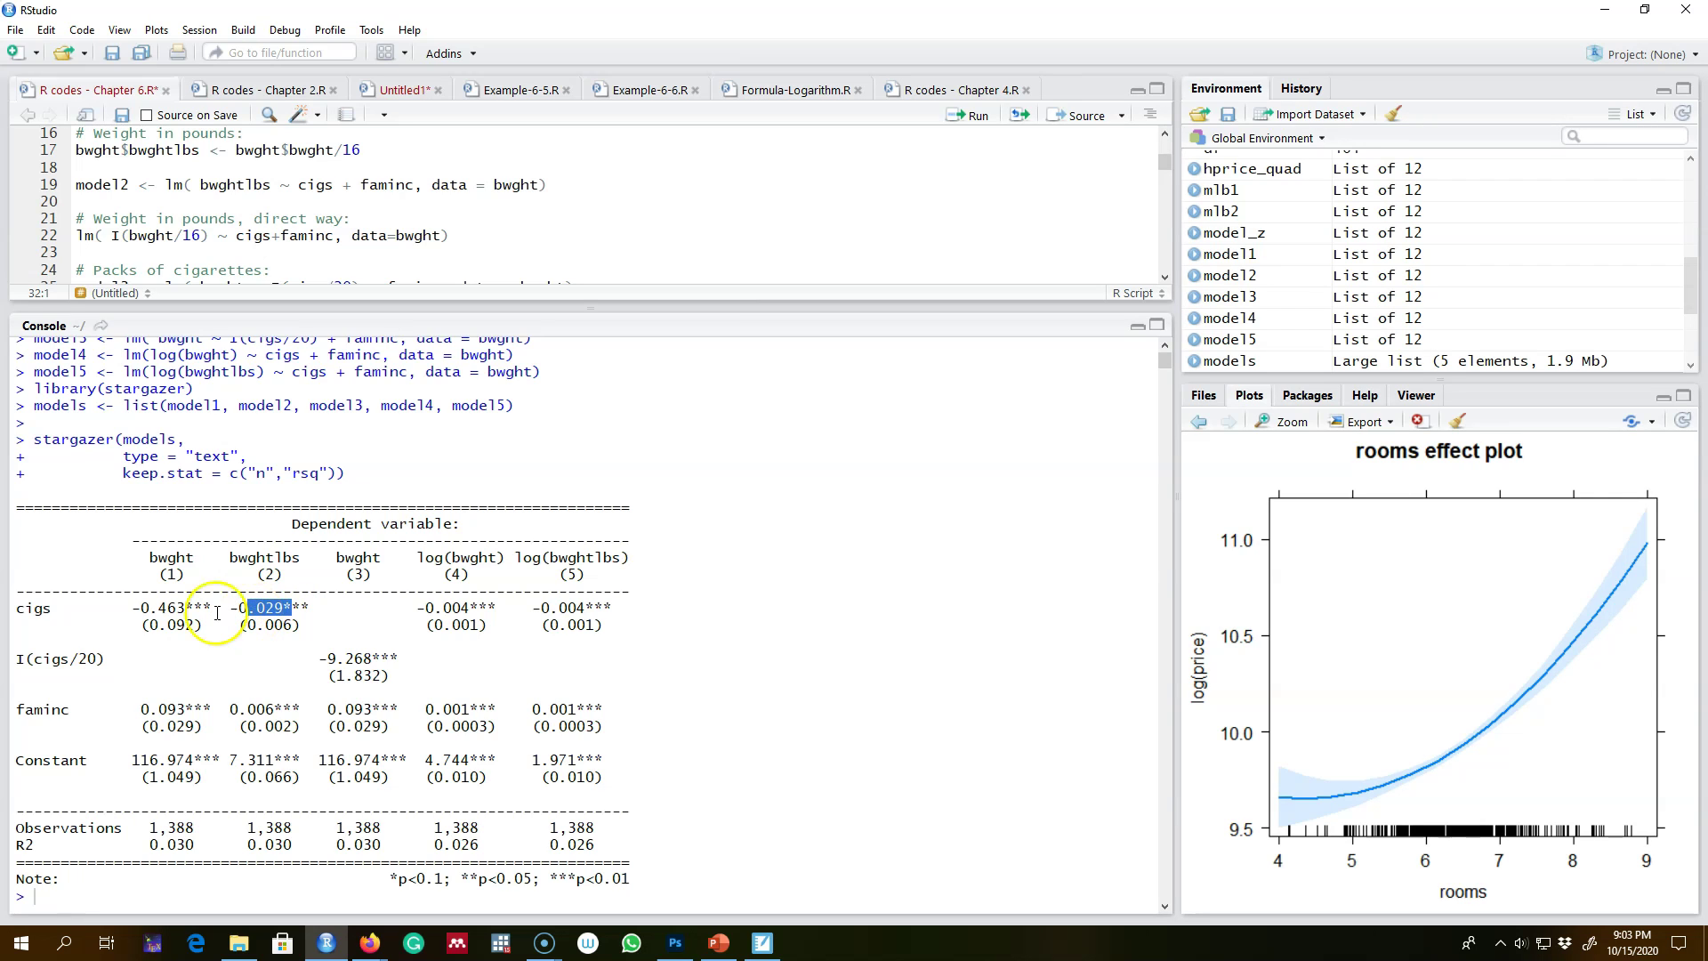
pyautogui.moveTo(140, 608); pyautogui.dragTo(184, 610)
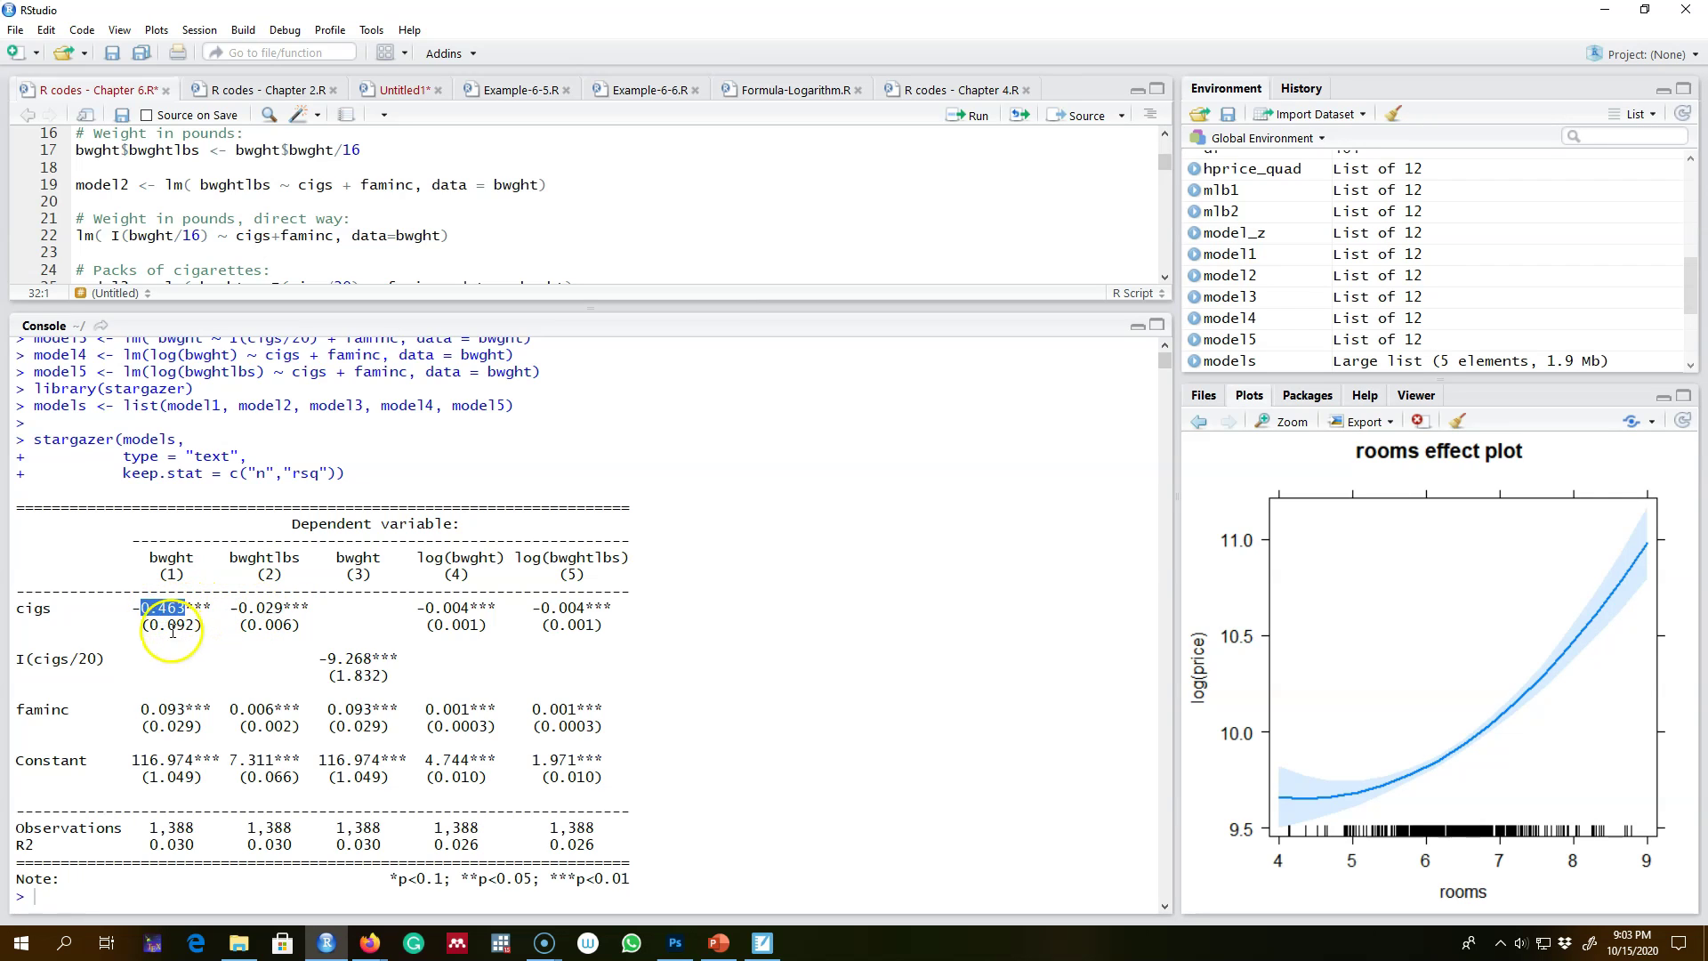
pyautogui.click(160, 626)
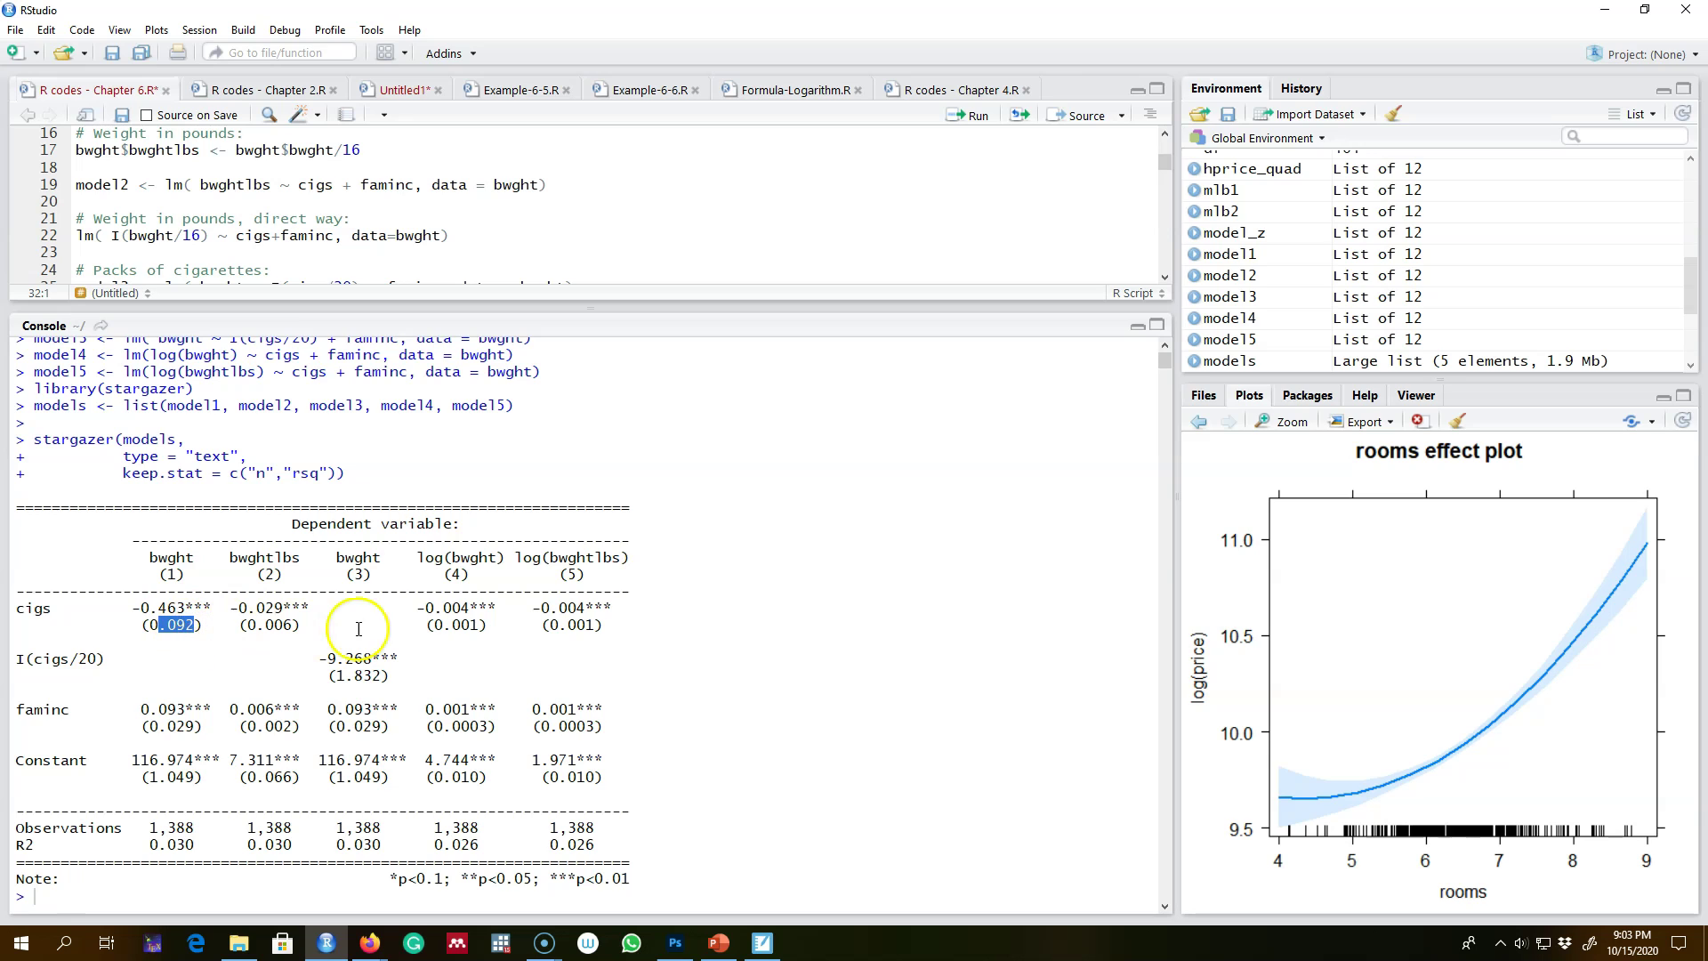
pyautogui.moveTo(295, 625); pyautogui.dragTo(259, 626)
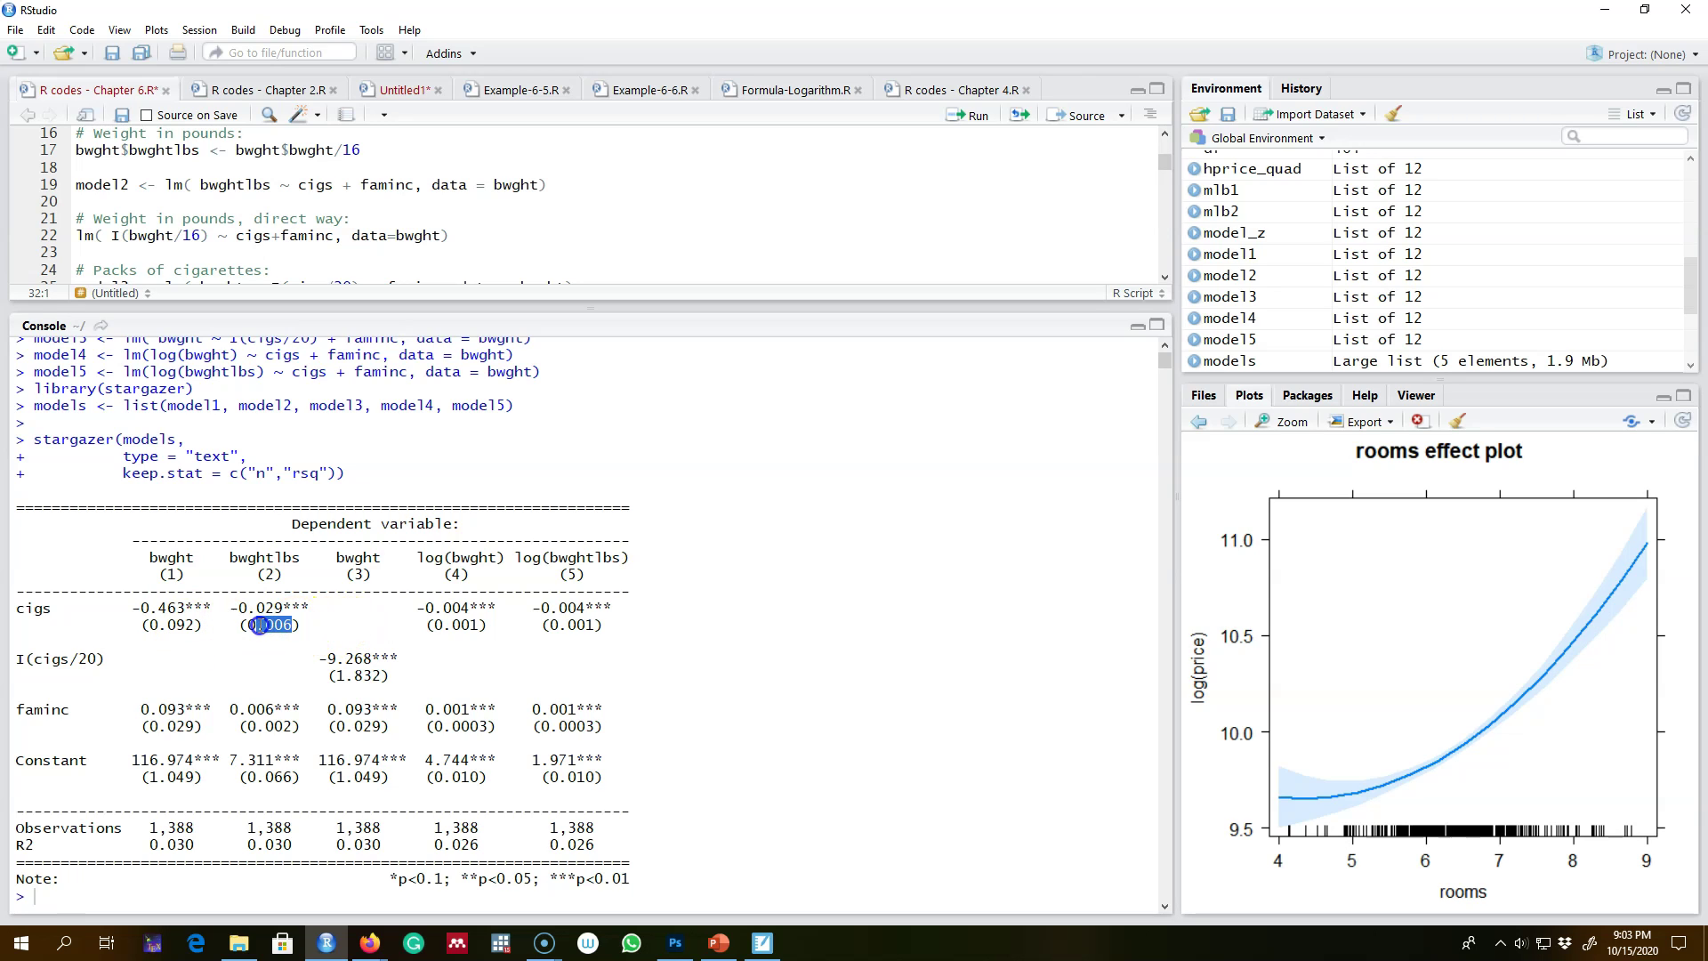
pyautogui.click(189, 625)
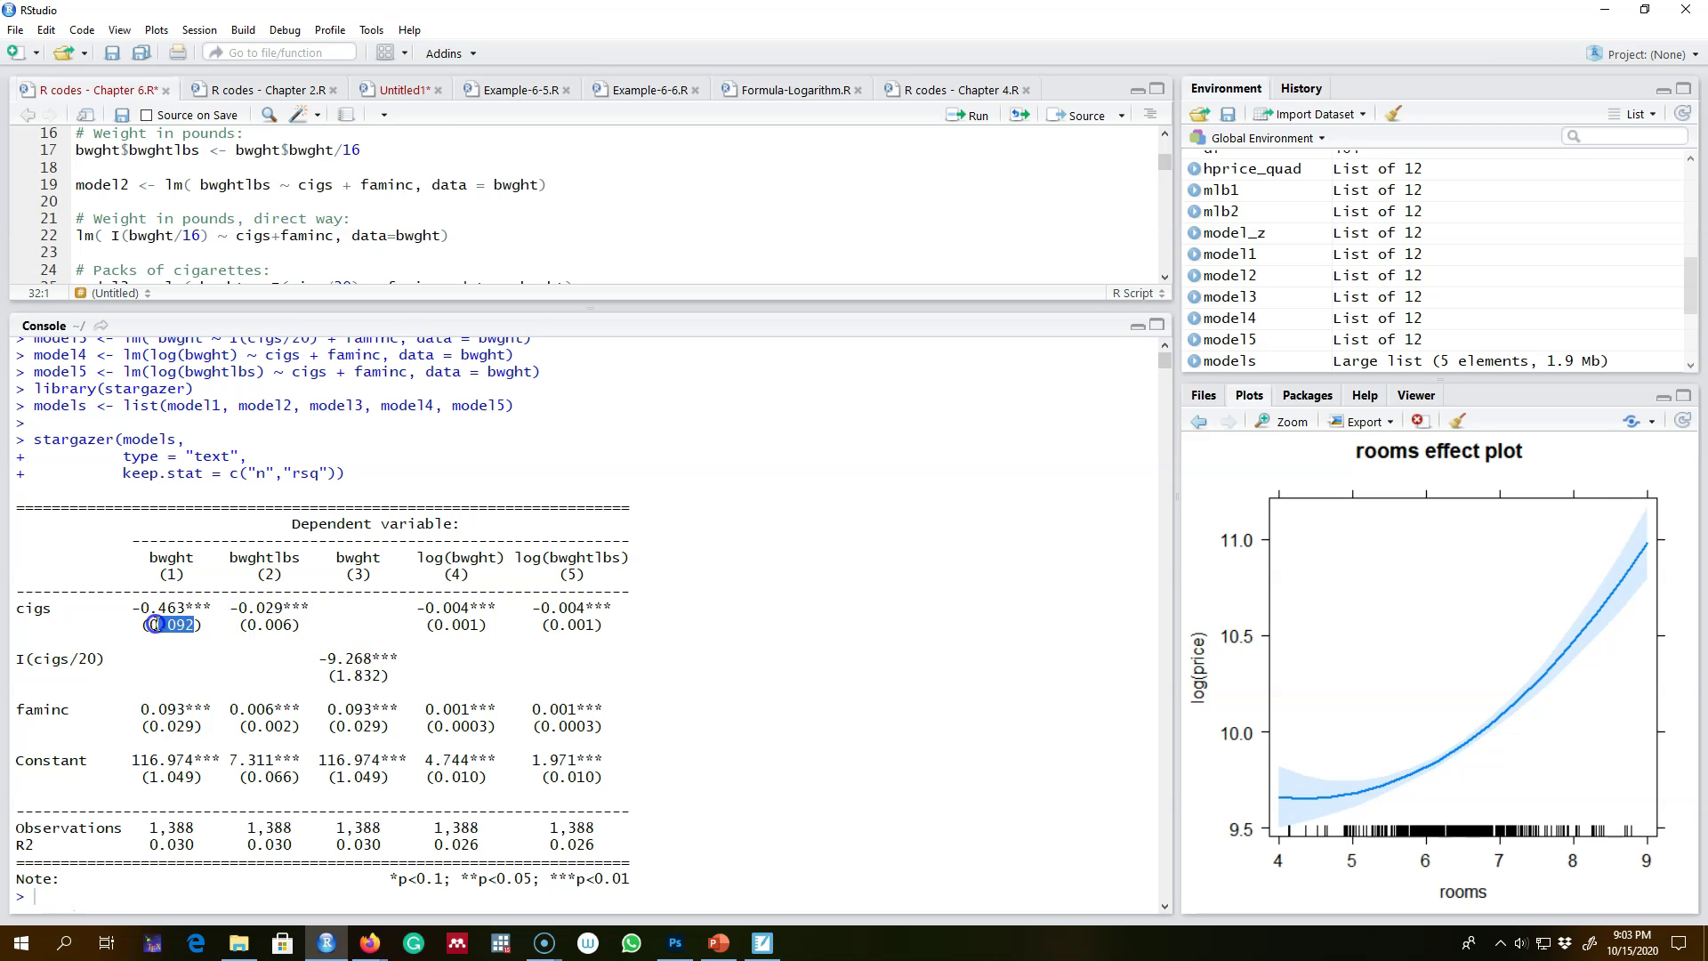
pyautogui.hotkey('alt', 'Tab')
pyautogui.moveTo(1038, 638)
pyautogui.mouseDown()
pyautogui.moveTo(1043, 667)
pyautogui.moveTo(1281, 637)
pyautogui.moveTo(1041, 717)
pyautogui.moveTo(1398, 683)
pyautogui.moveTo(1448, 699)
pyautogui.mouseUp()
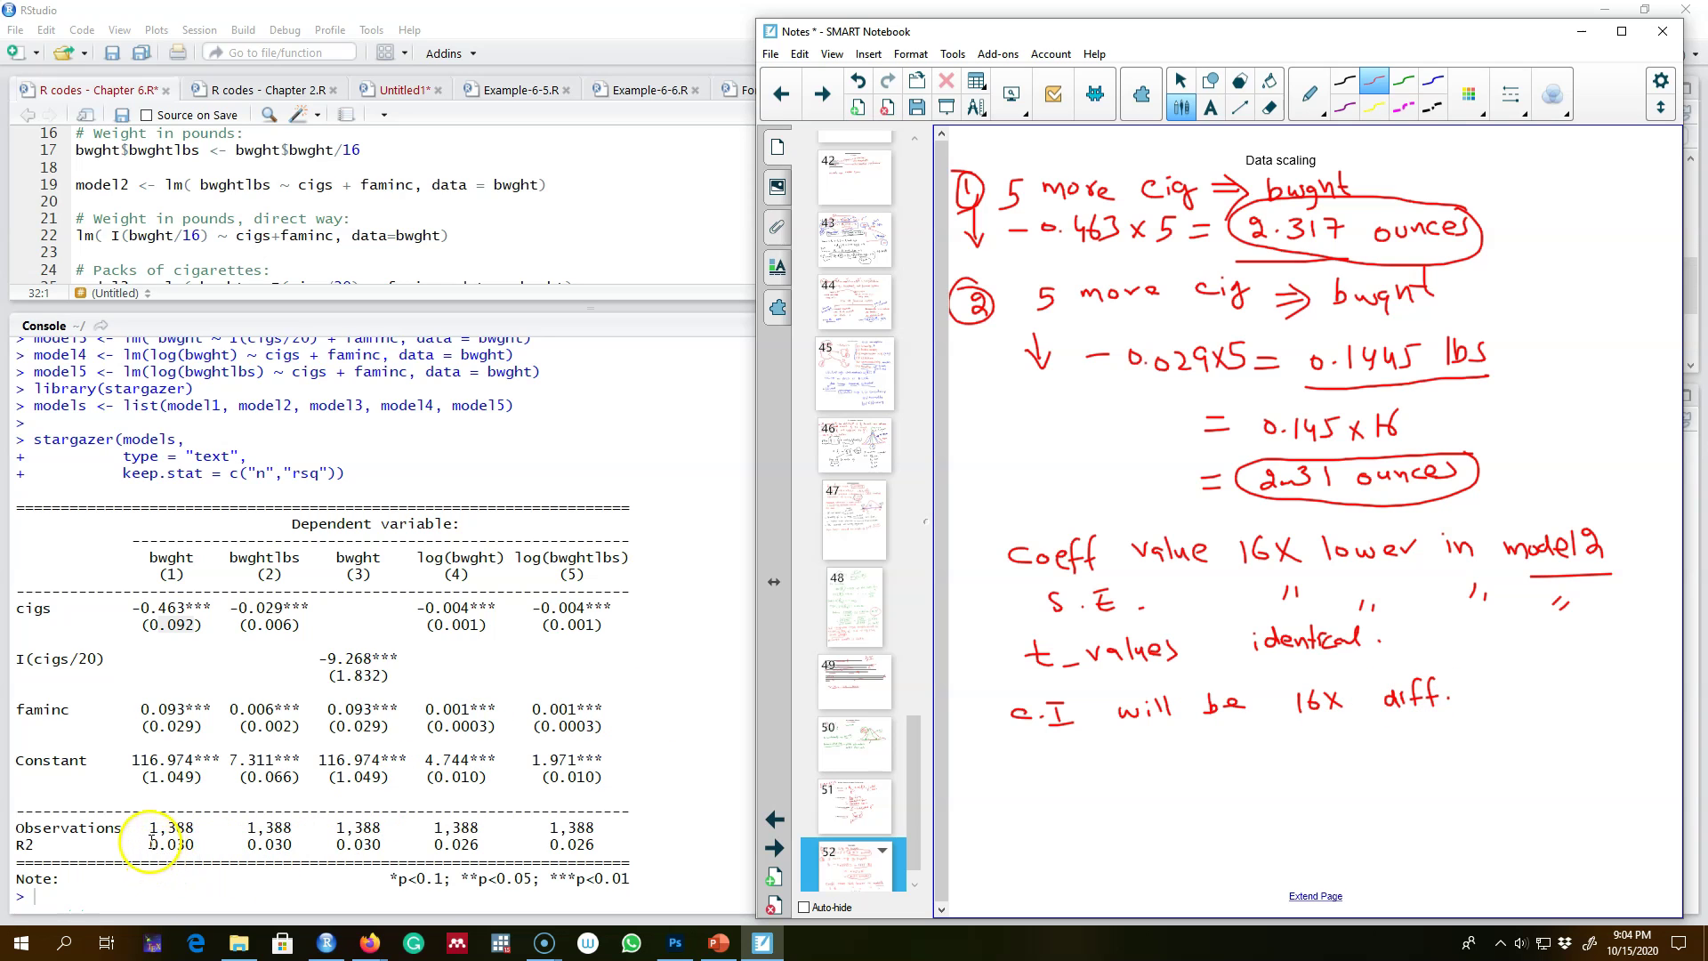
# Write that R² is identical across models 1 and 2.
pyautogui.moveTo(1014, 743)
pyautogui.mouseDown()
pyautogui.moveTo(1023, 767)
pyautogui.moveTo(1236, 754)
pyautogui.mouseUp()
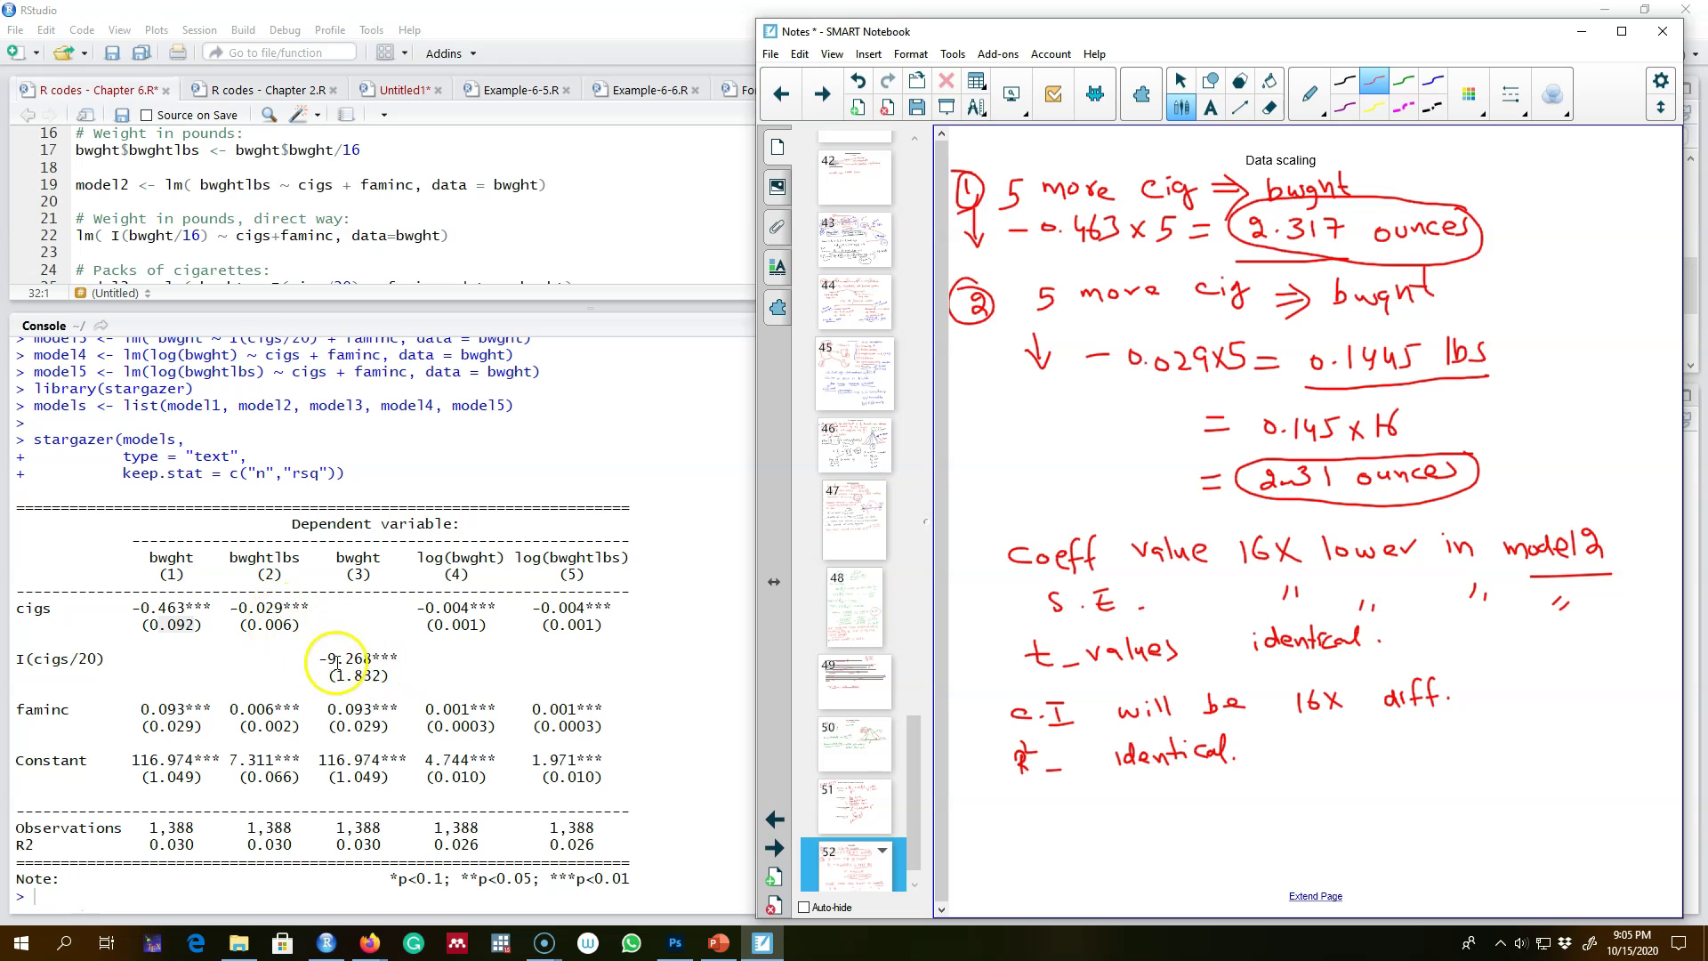
# Write circled note 3: coefficient is 20x that of model 1, -0.463x20 ≈ -9.26.
pyautogui.moveTo(984, 820); pyautogui.dragTo(977, 827)
pyautogui.moveTo(978, 790); pyautogui.dragTo(977, 792)
pyautogui.moveTo(1041, 798); pyautogui.dragTo(1055, 807)
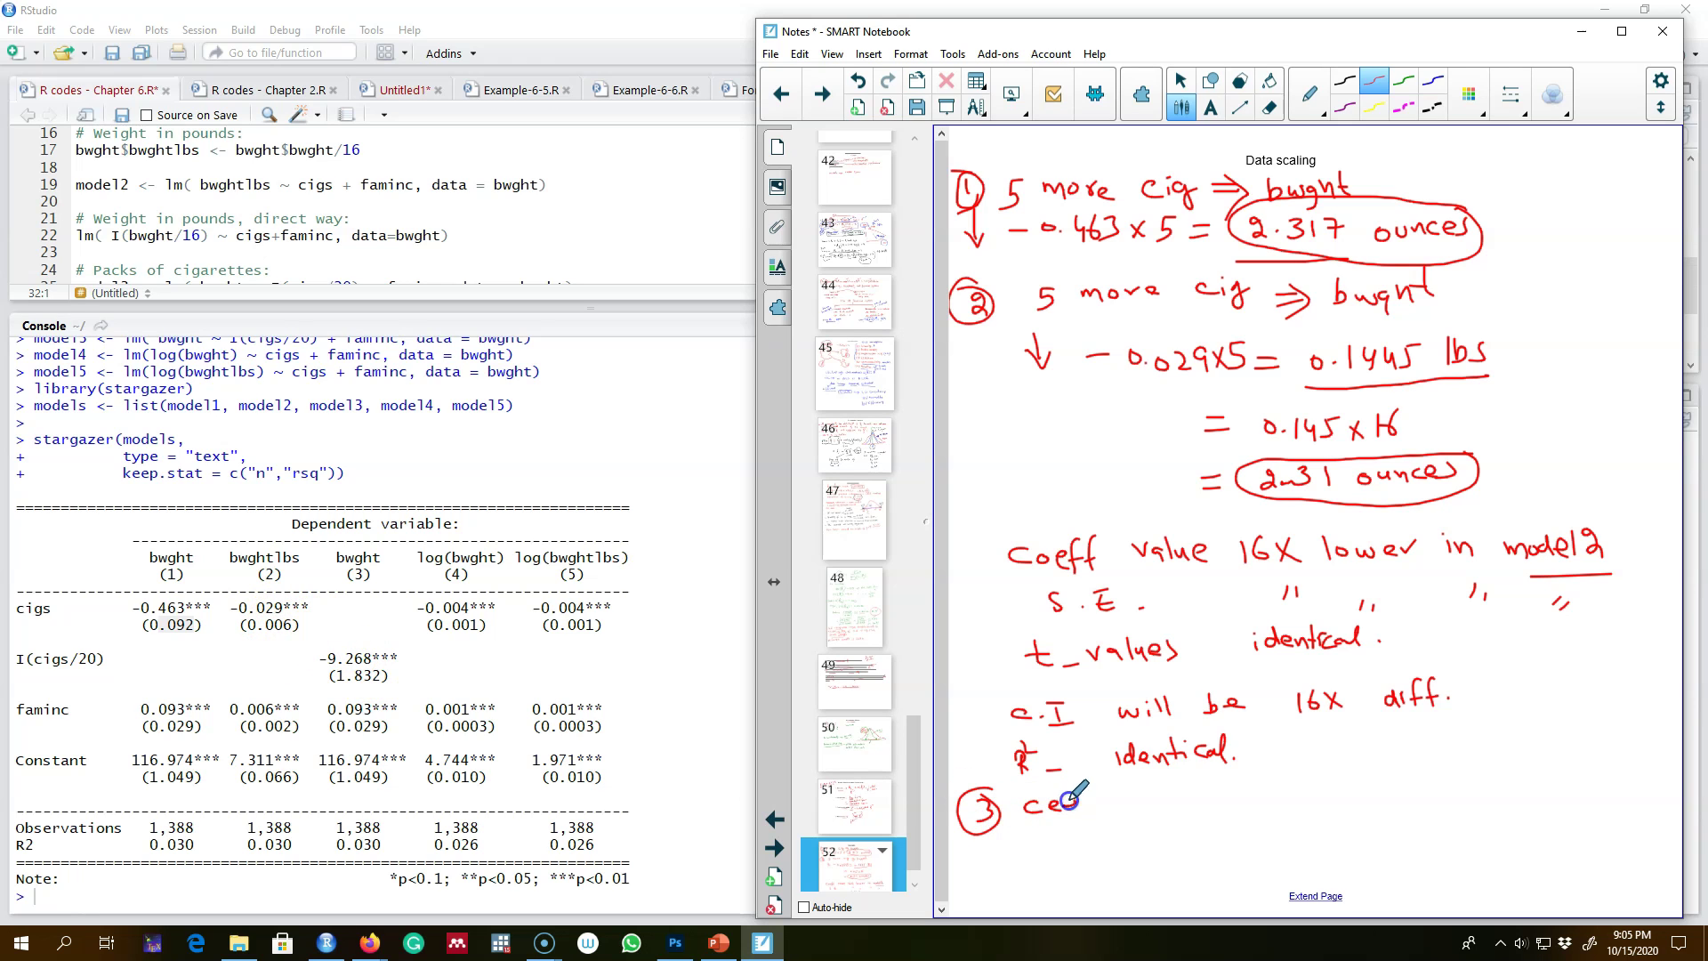
pyautogui.click(1131, 799)
pyautogui.click(1131, 808)
pyautogui.click(1146, 808)
pyautogui.moveTo(1249, 798); pyautogui.dragTo(1522, 780)
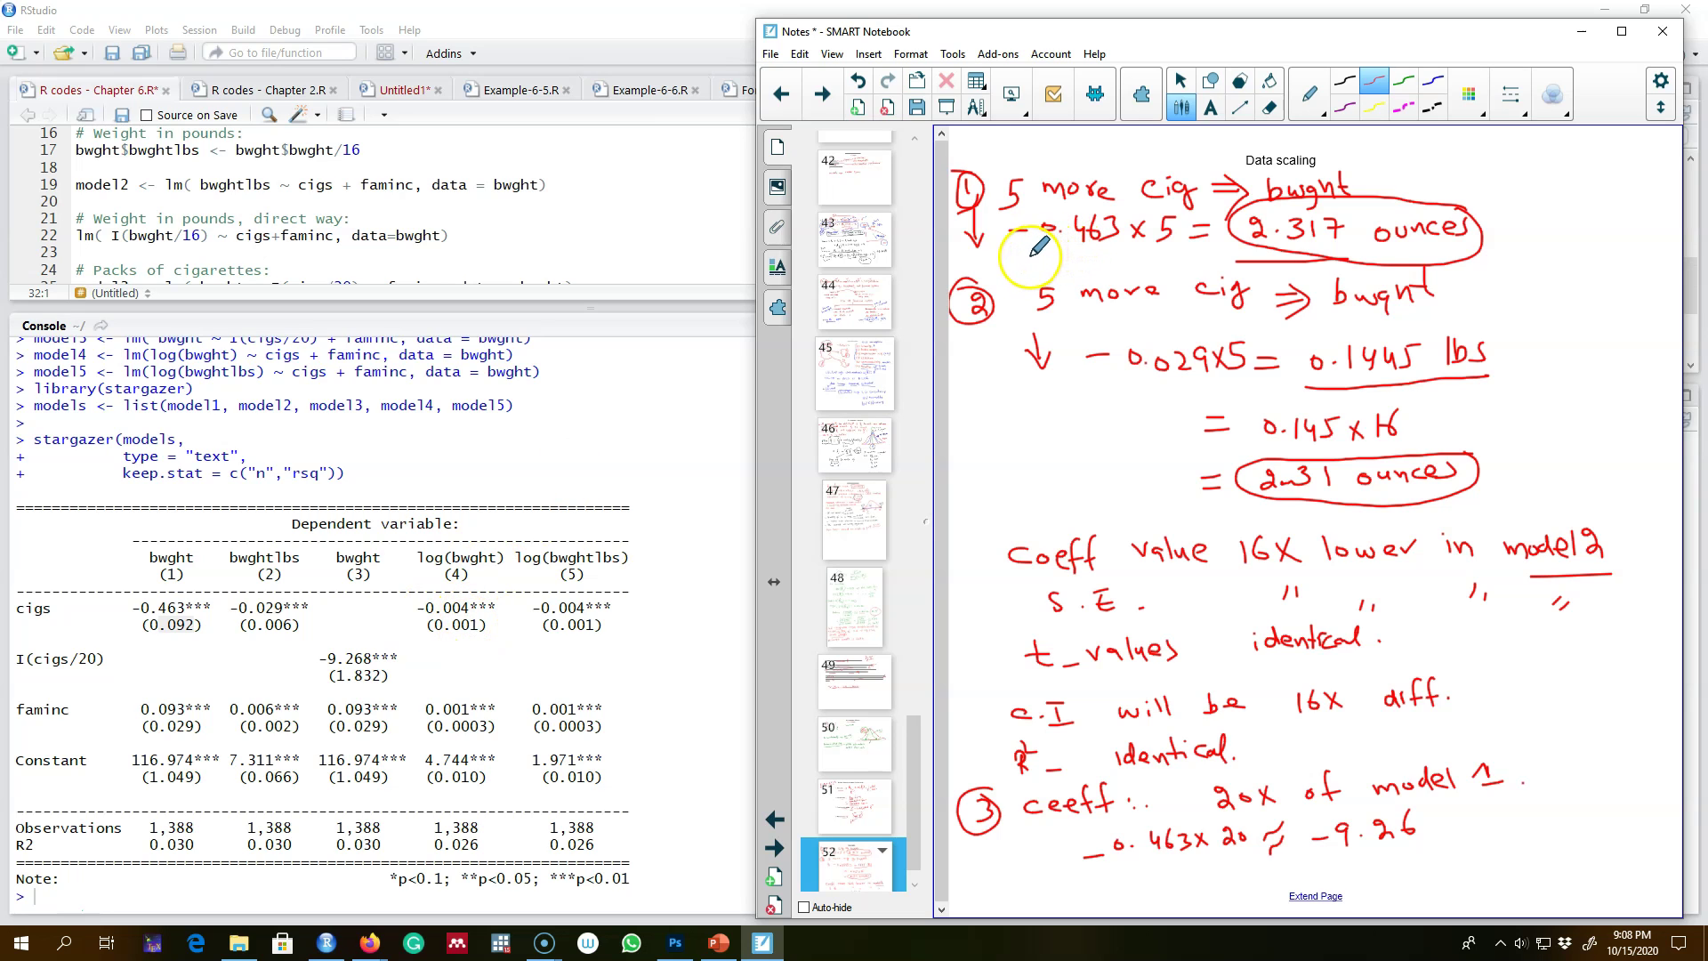
# Write the list β̂, S.E(β̂), t_value, R² at top right, boxing the first two.
pyautogui.moveTo(1501, 164)
pyautogui.mouseDown()
pyautogui.moveTo(1552, 160)
pyautogui.moveTo(1564, 177)
pyautogui.moveTo(1512, 236)
pyautogui.moveTo(1536, 253)
pyautogui.moveTo(1629, 223)
pyautogui.mouseUp()
pyautogui.moveTo(1634, 209); pyautogui.dragTo(1643, 244)
pyautogui.moveTo(1521, 331); pyautogui.dragTo(1512, 354)
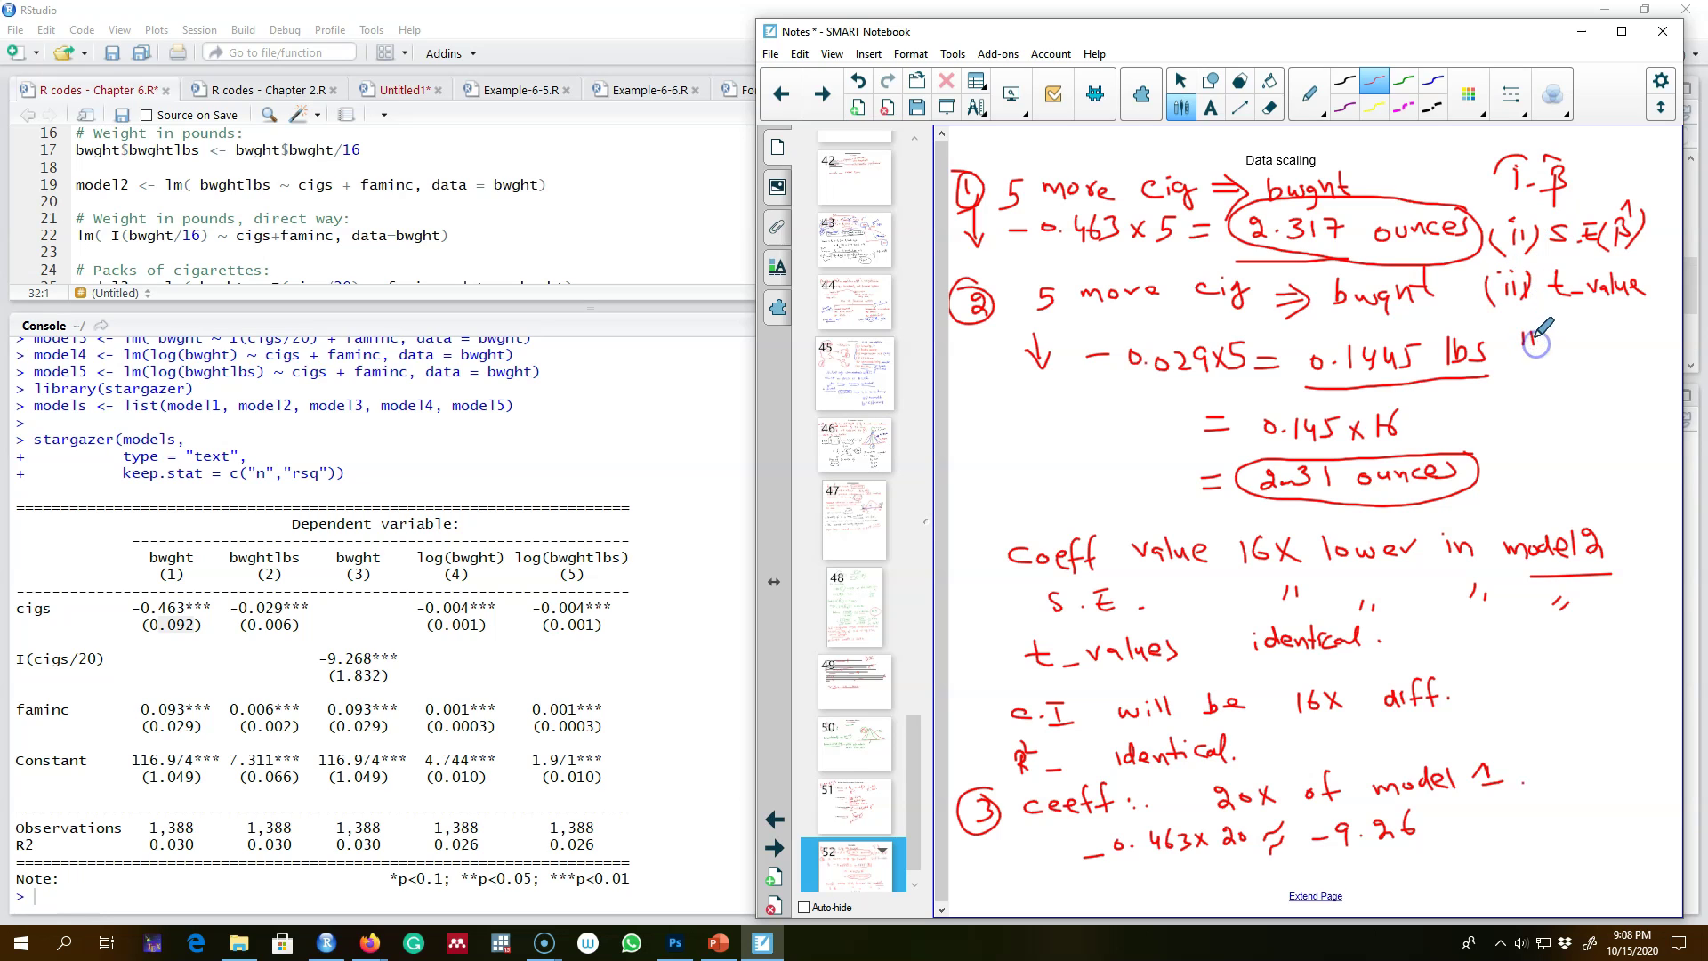
pyautogui.moveTo(1524, 331); pyautogui.dragTo(1546, 327)
pyautogui.moveTo(1567, 352); pyautogui.dragTo(1583, 348)
pyautogui.moveTo(1592, 326); pyautogui.dragTo(1610, 330)
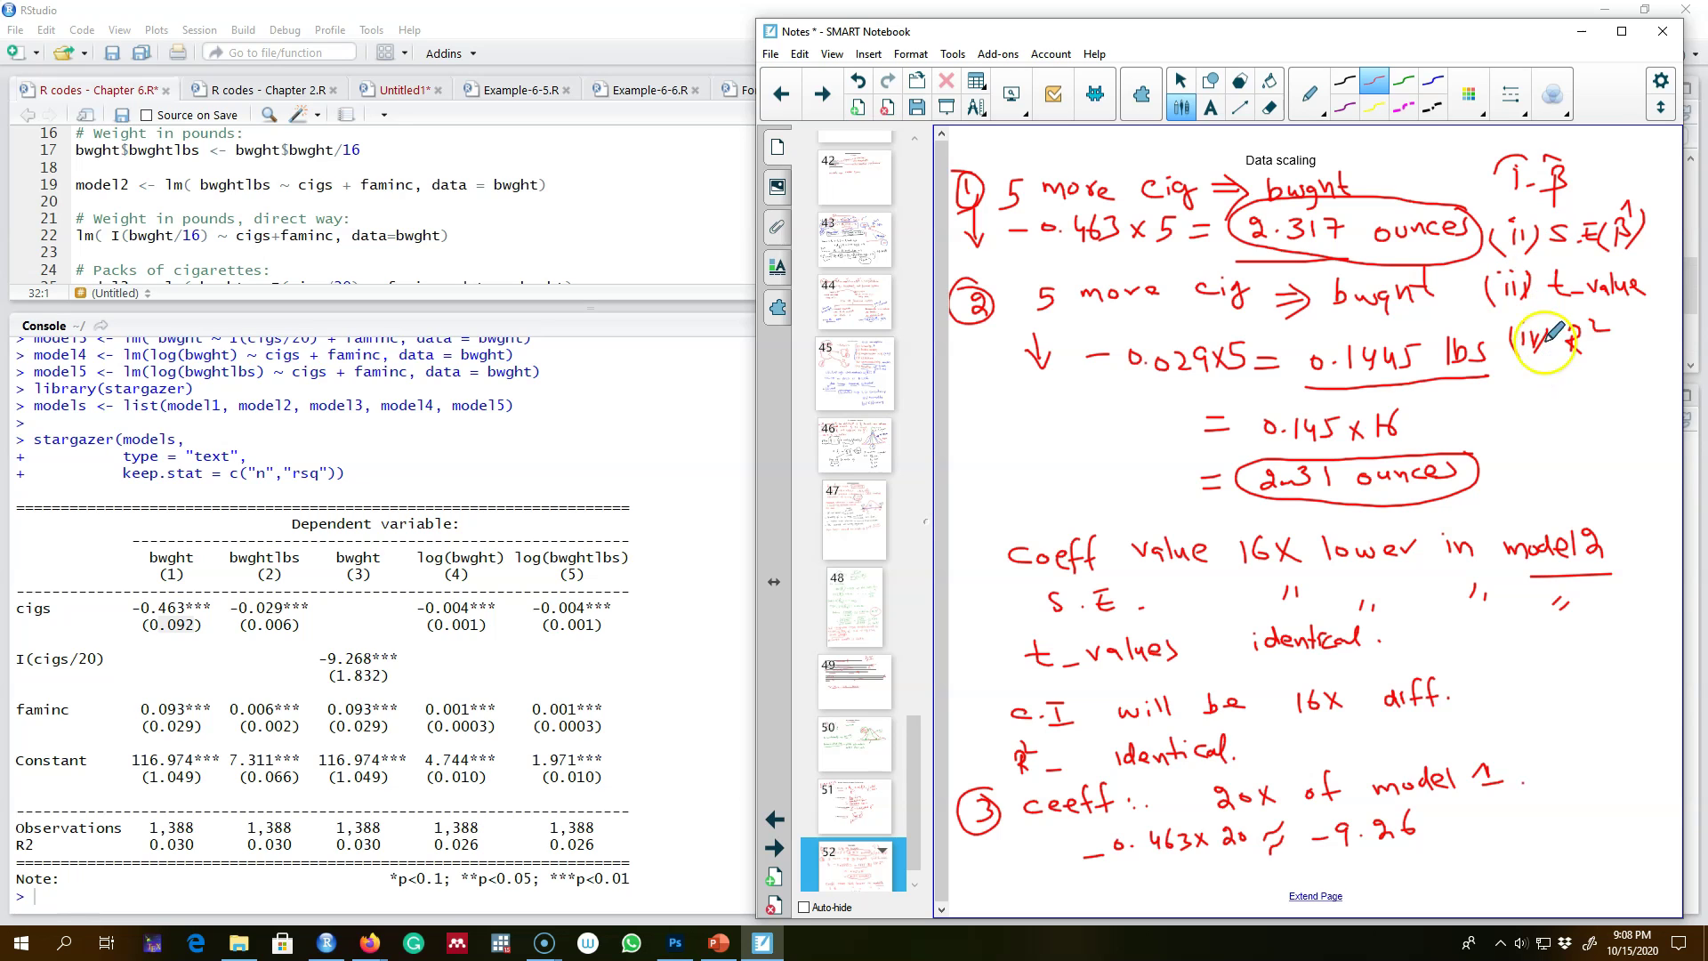
pyautogui.click(1547, 144)
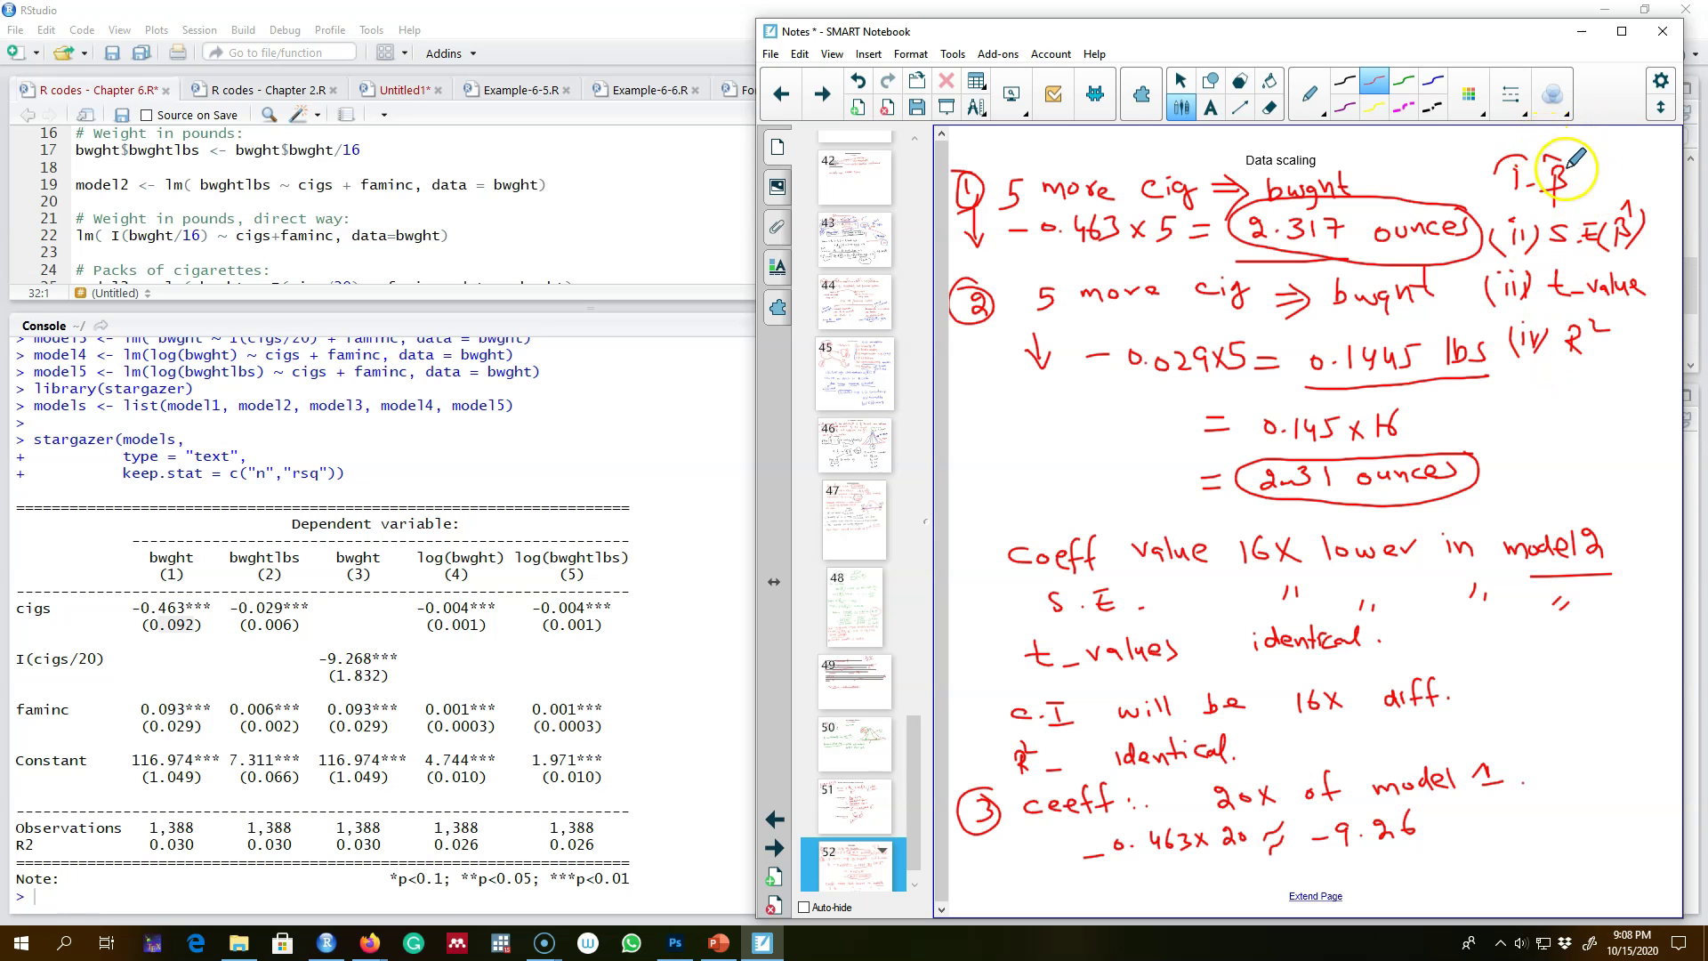